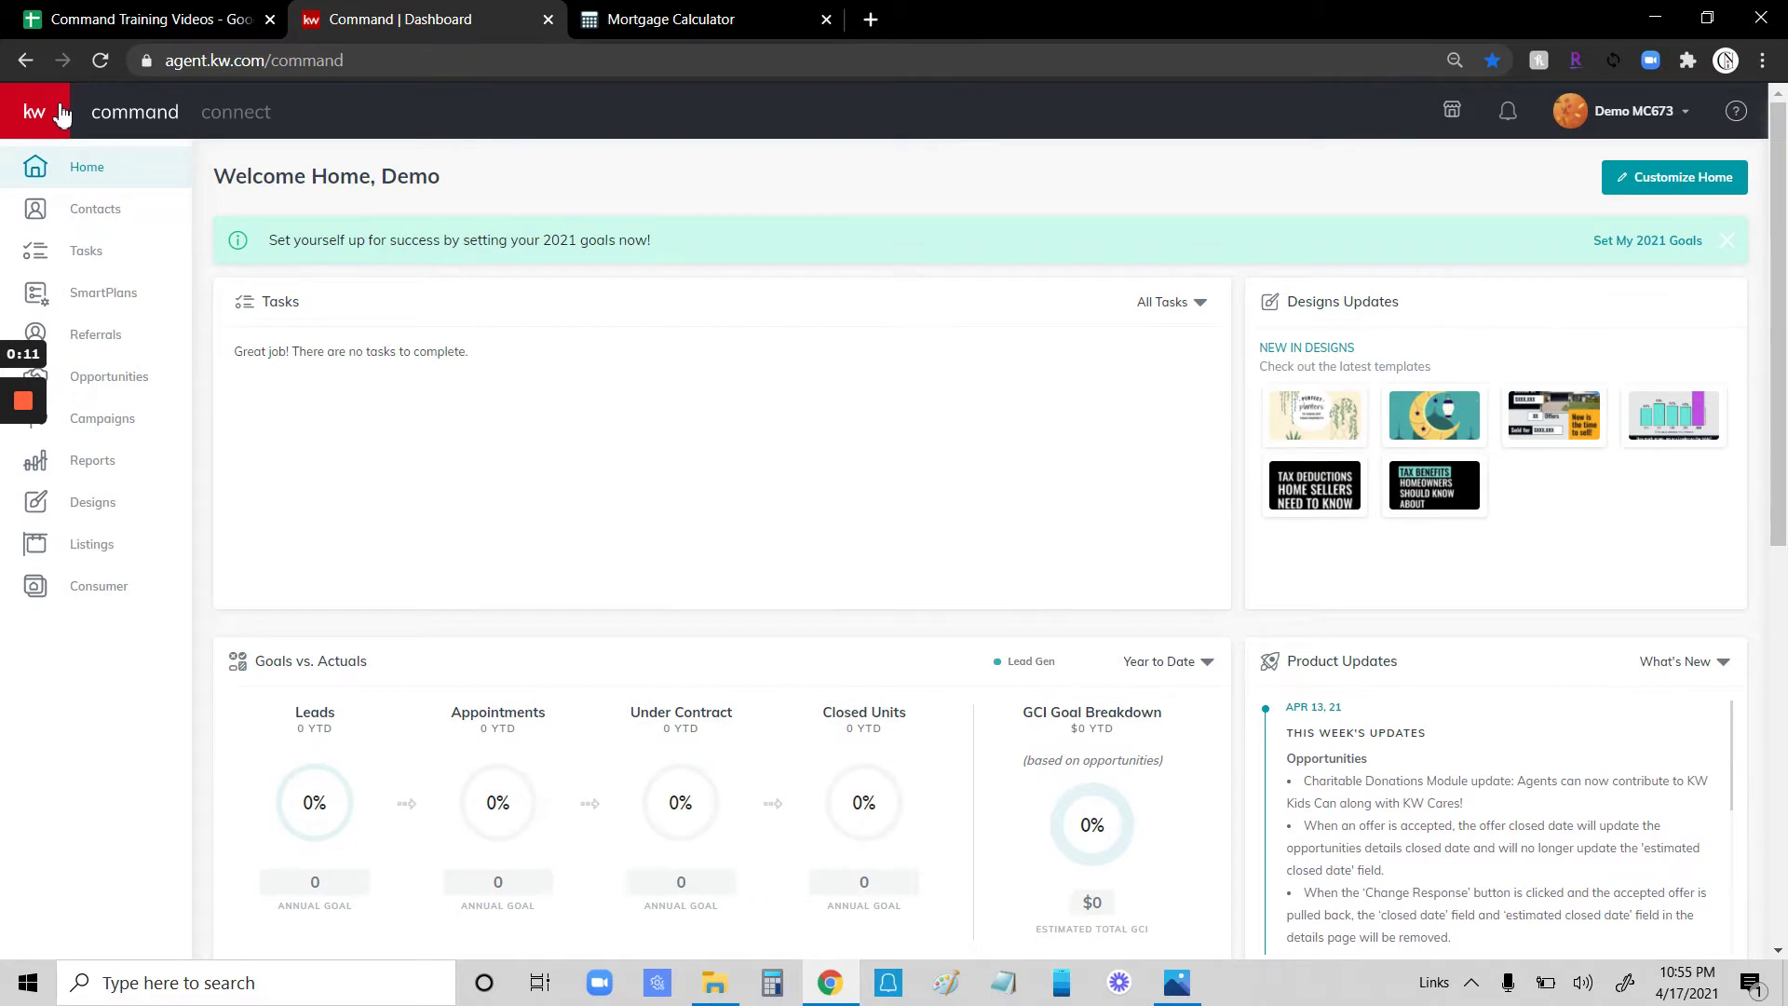
# Create a new sub-page on the agent site from the Consumer section and name it "Mortgage Calculator".
pyautogui.click(99, 594)
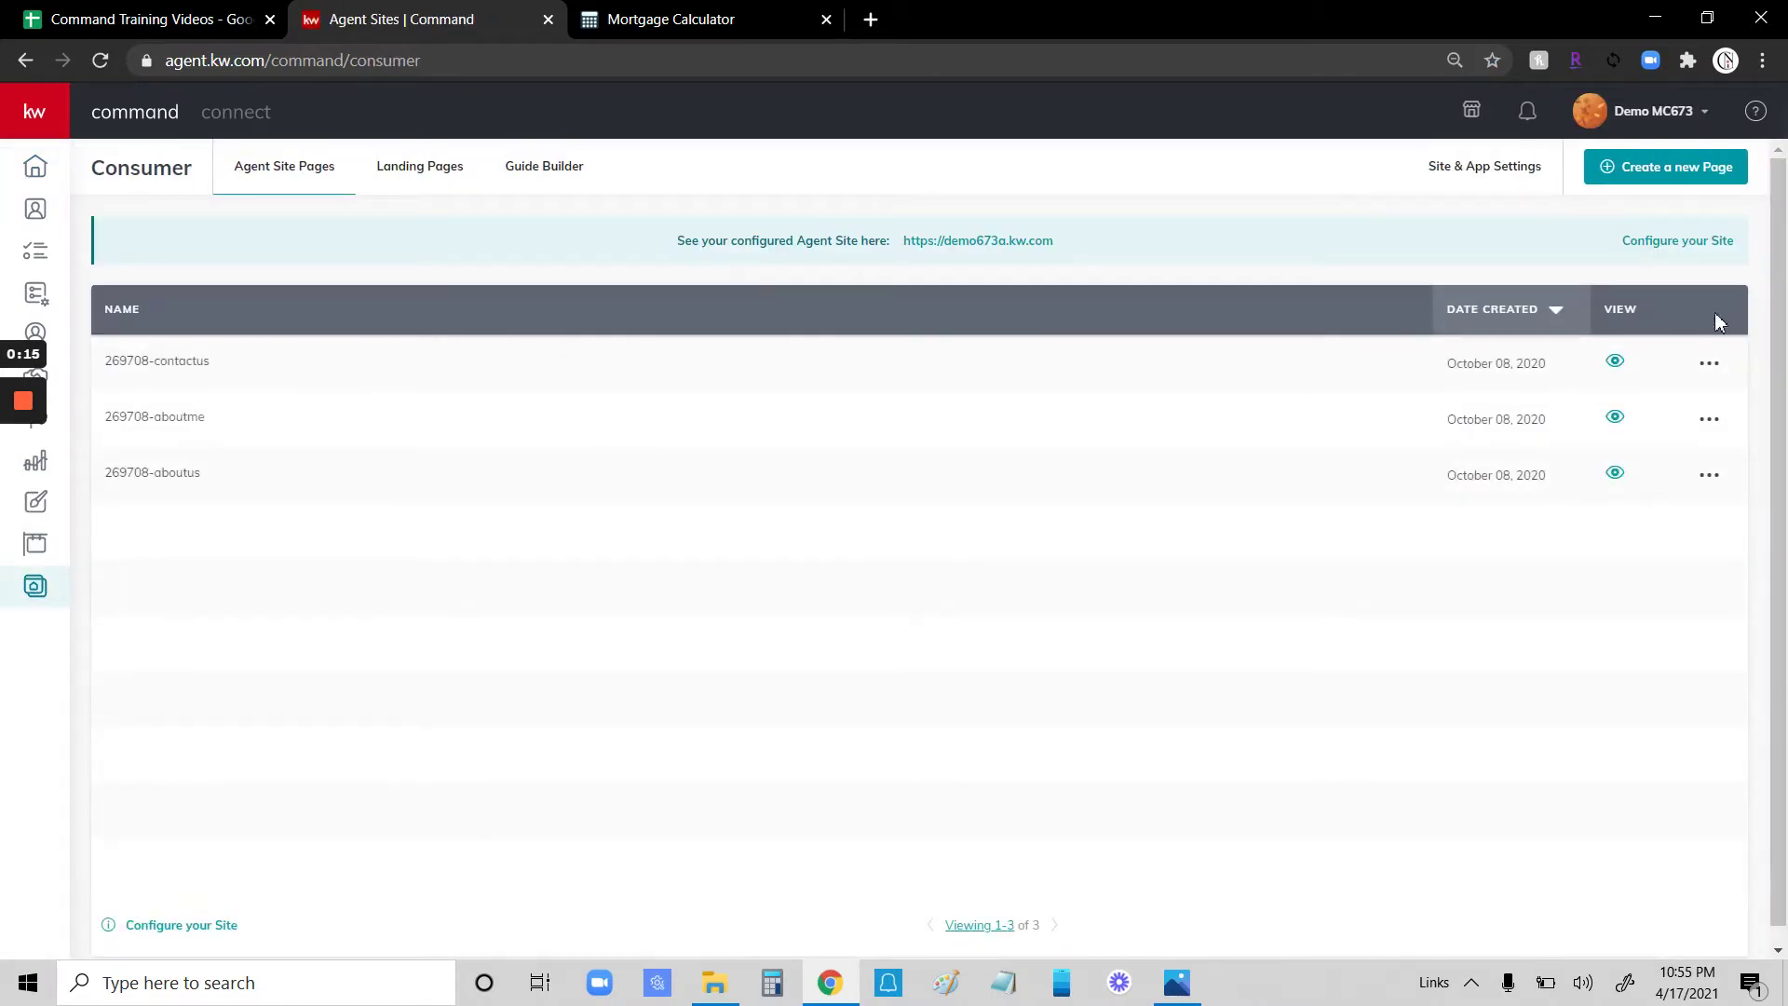
pyautogui.click(1674, 170)
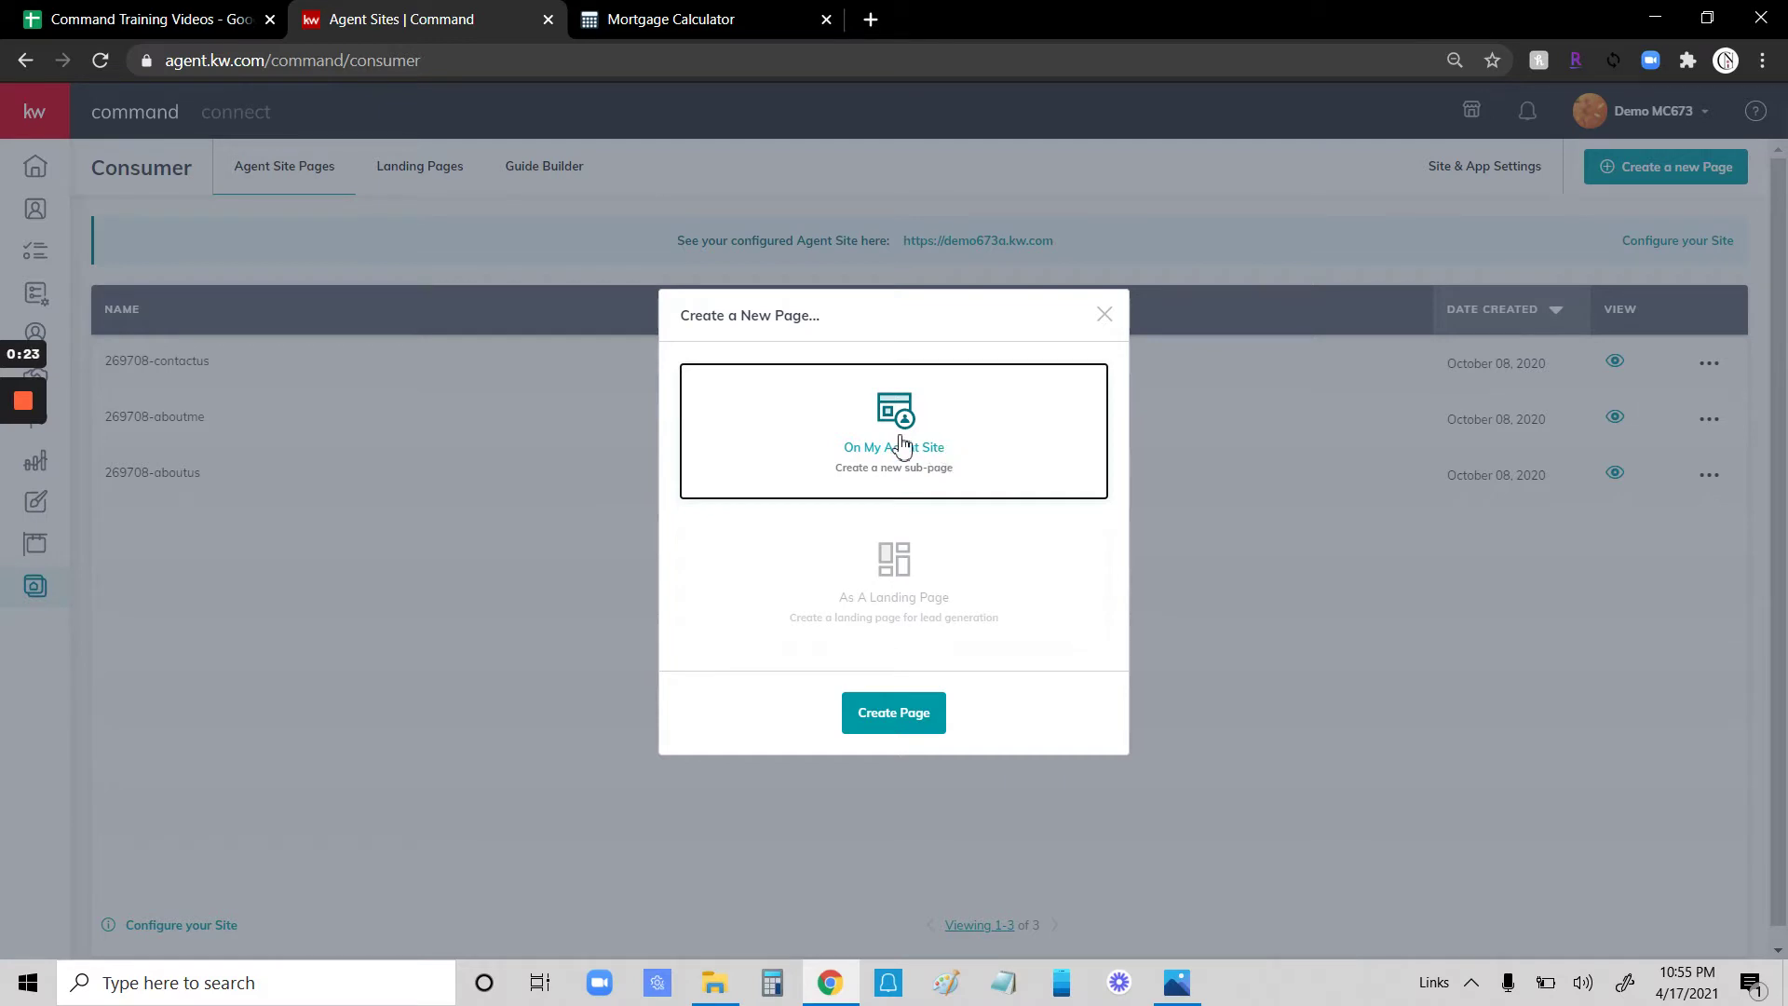
pyautogui.click(892, 714)
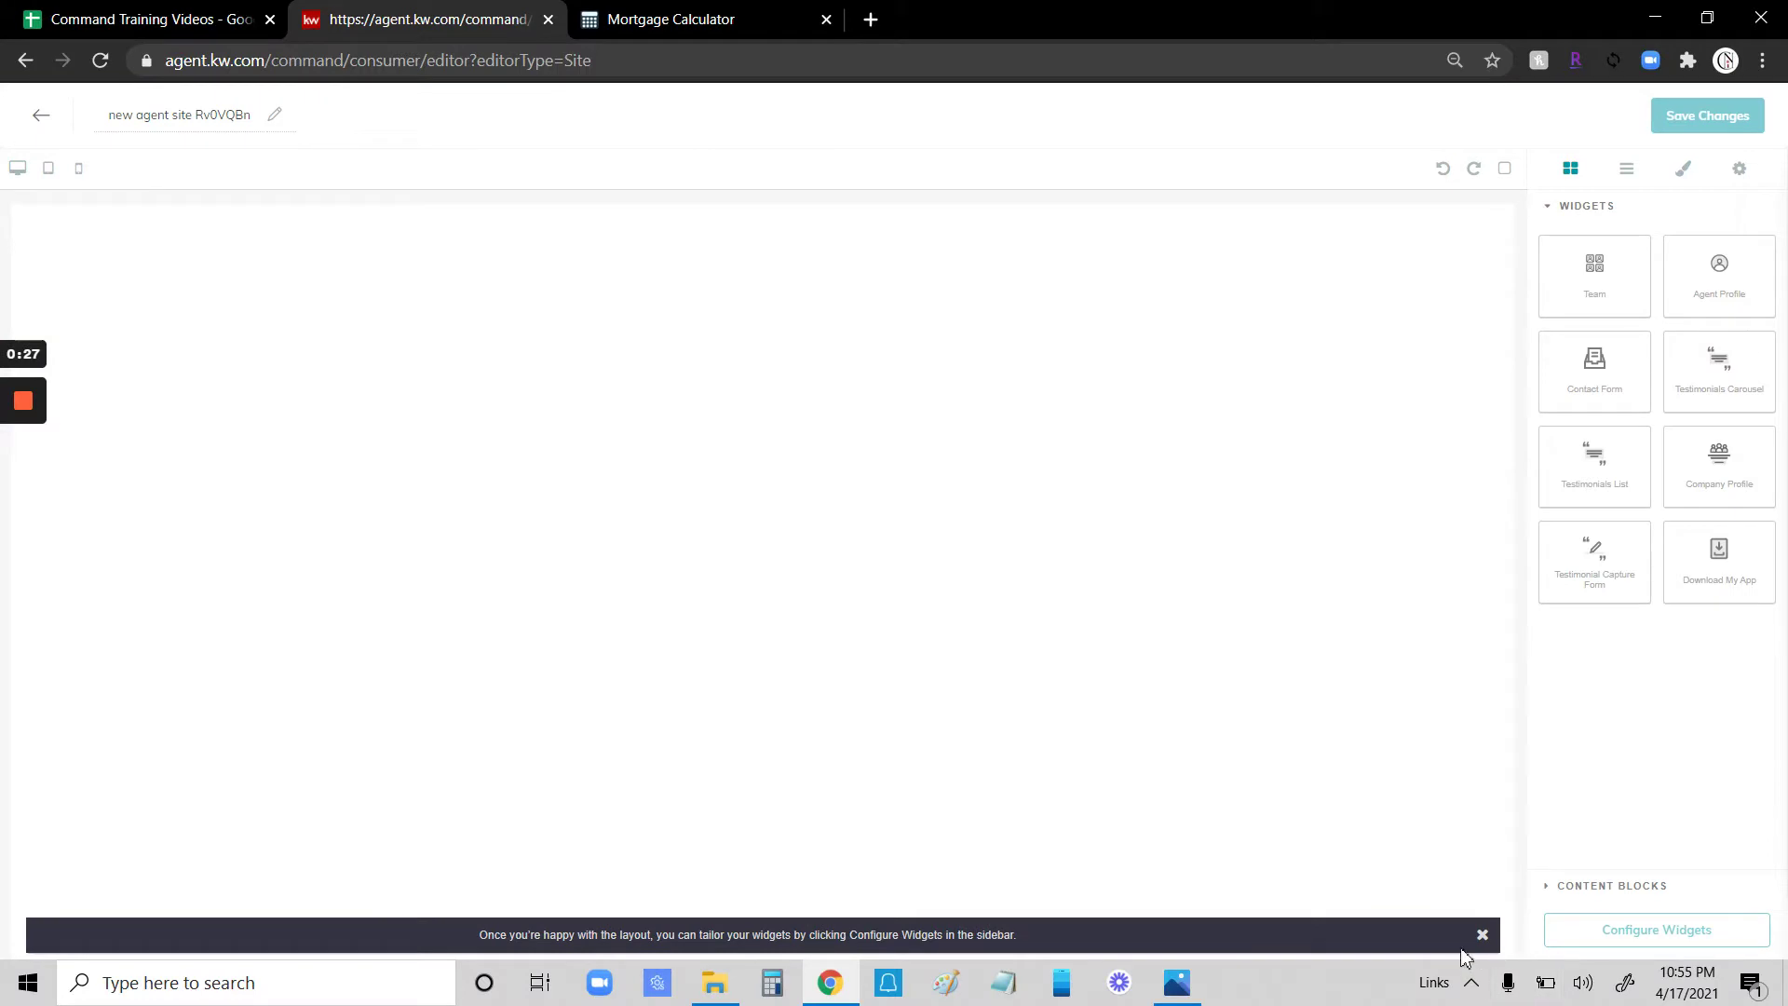
pyautogui.click(1482, 934)
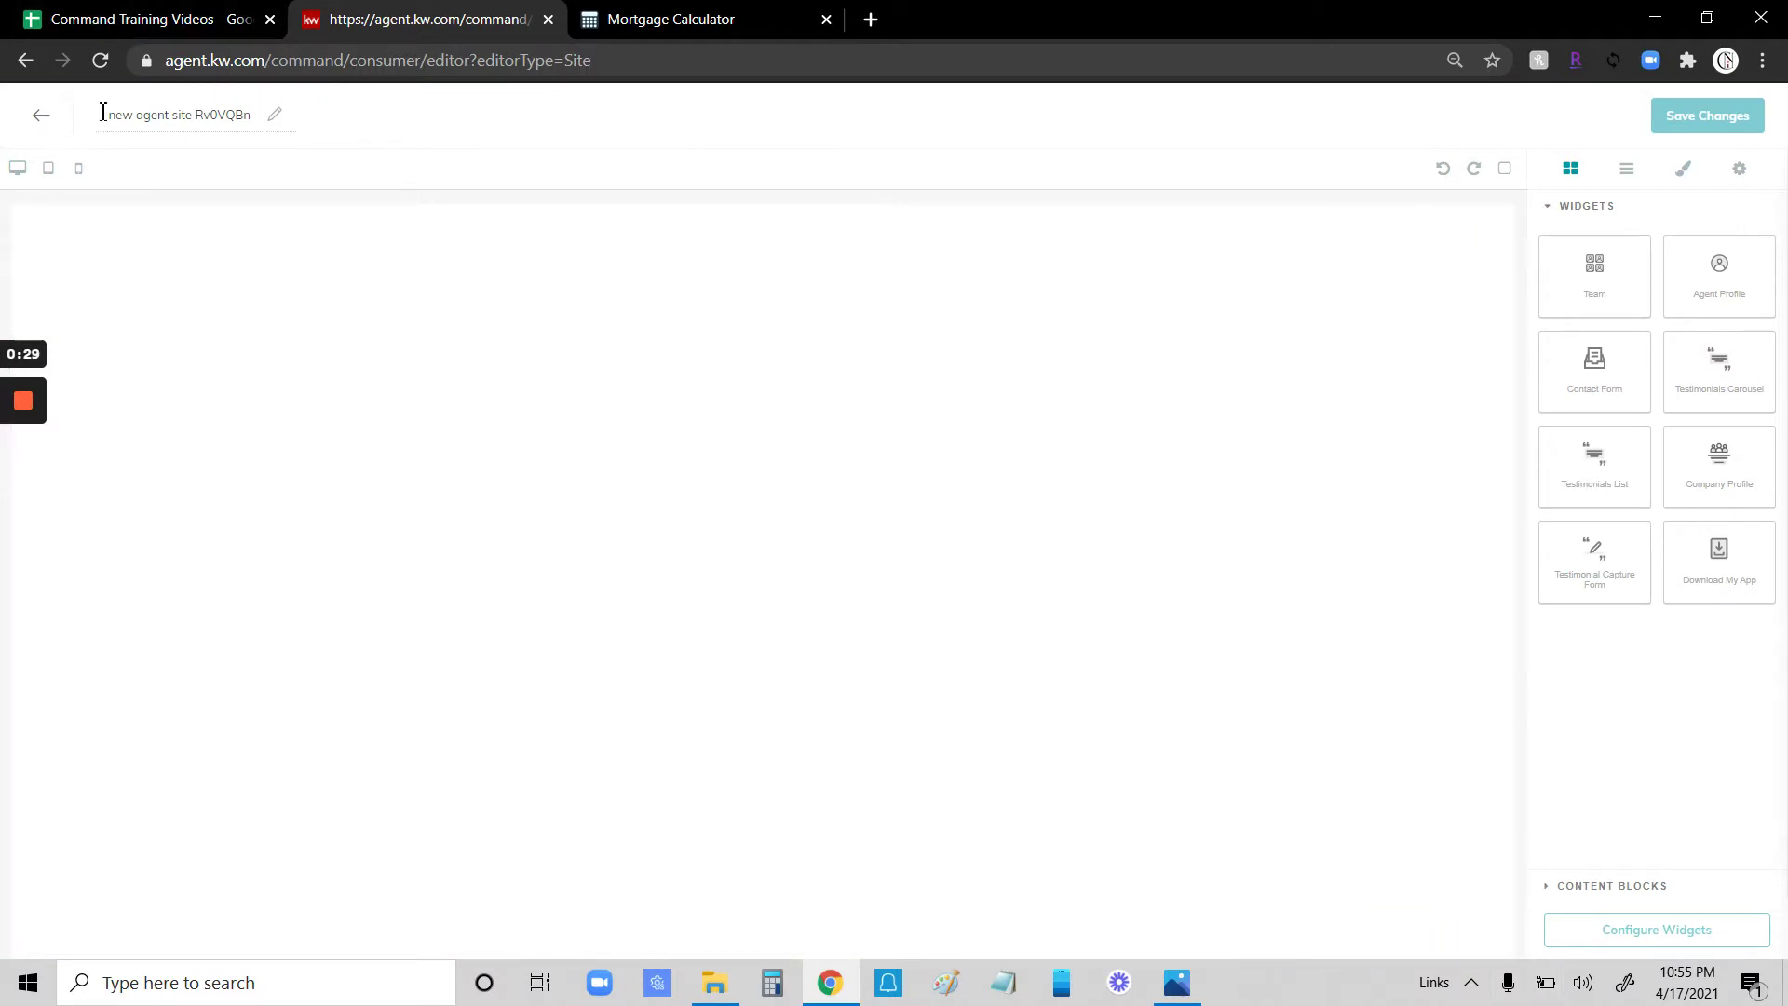
pyautogui.moveTo(107, 113); pyautogui.dragTo(276, 121)
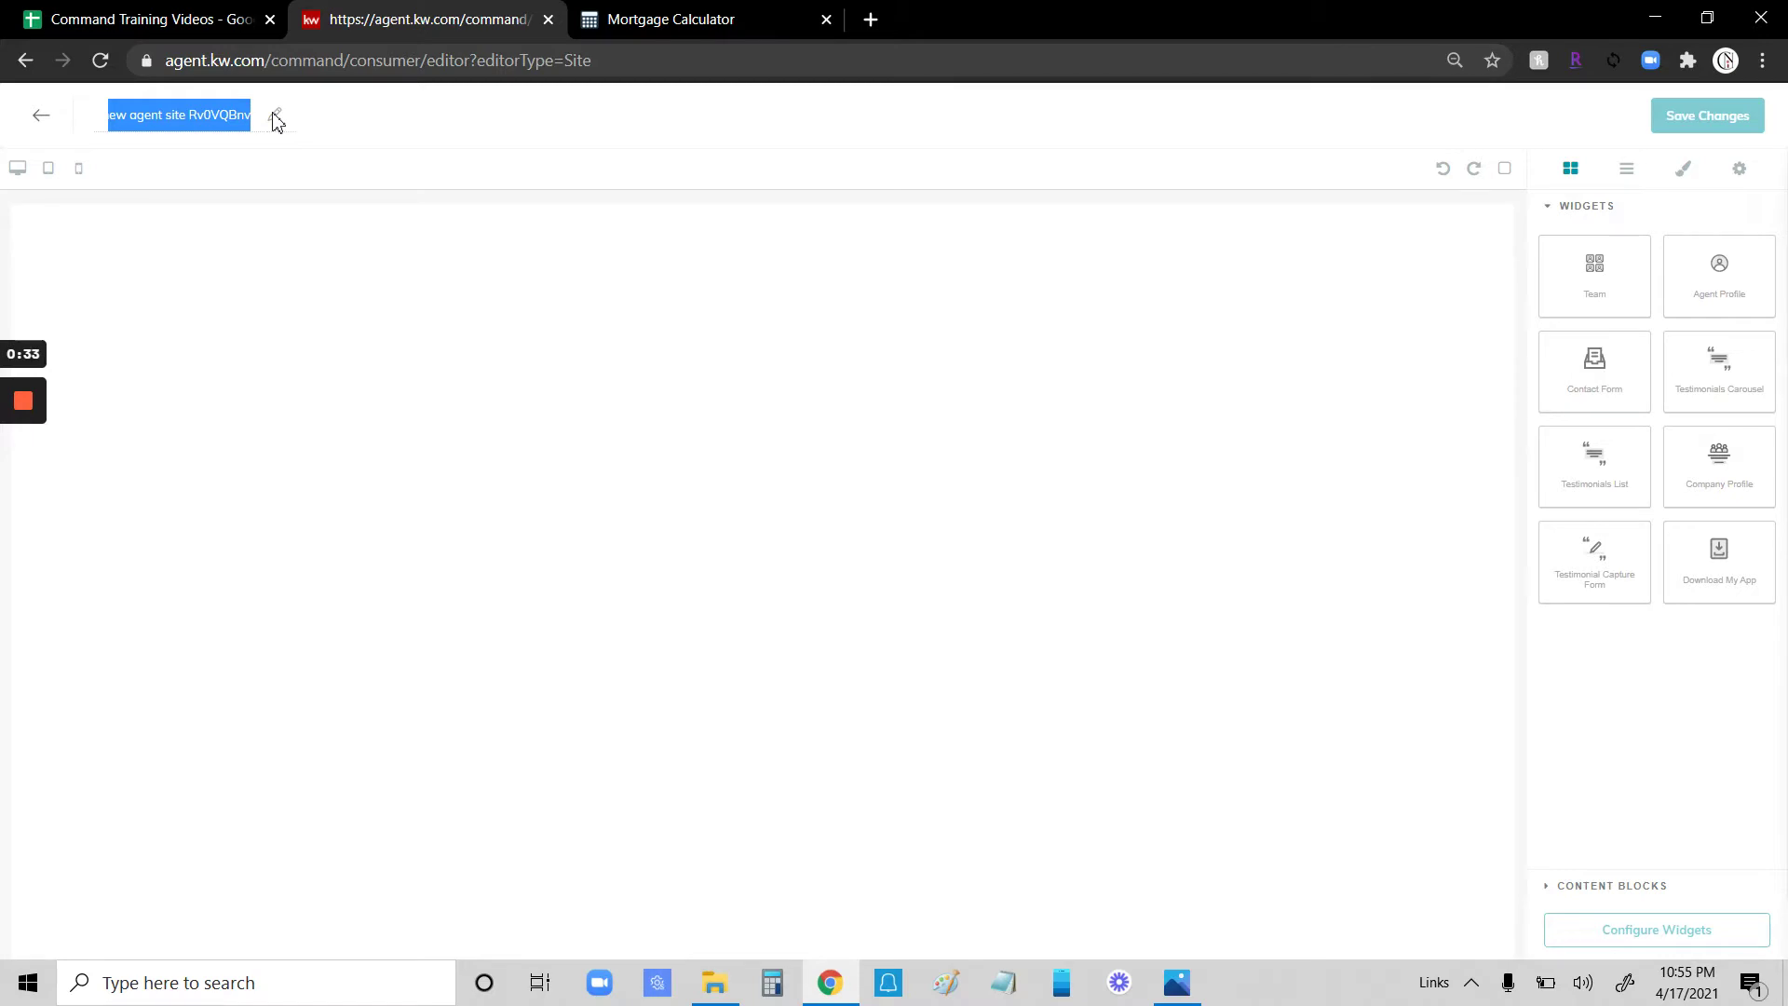
pyautogui.write('Mortgage Co')
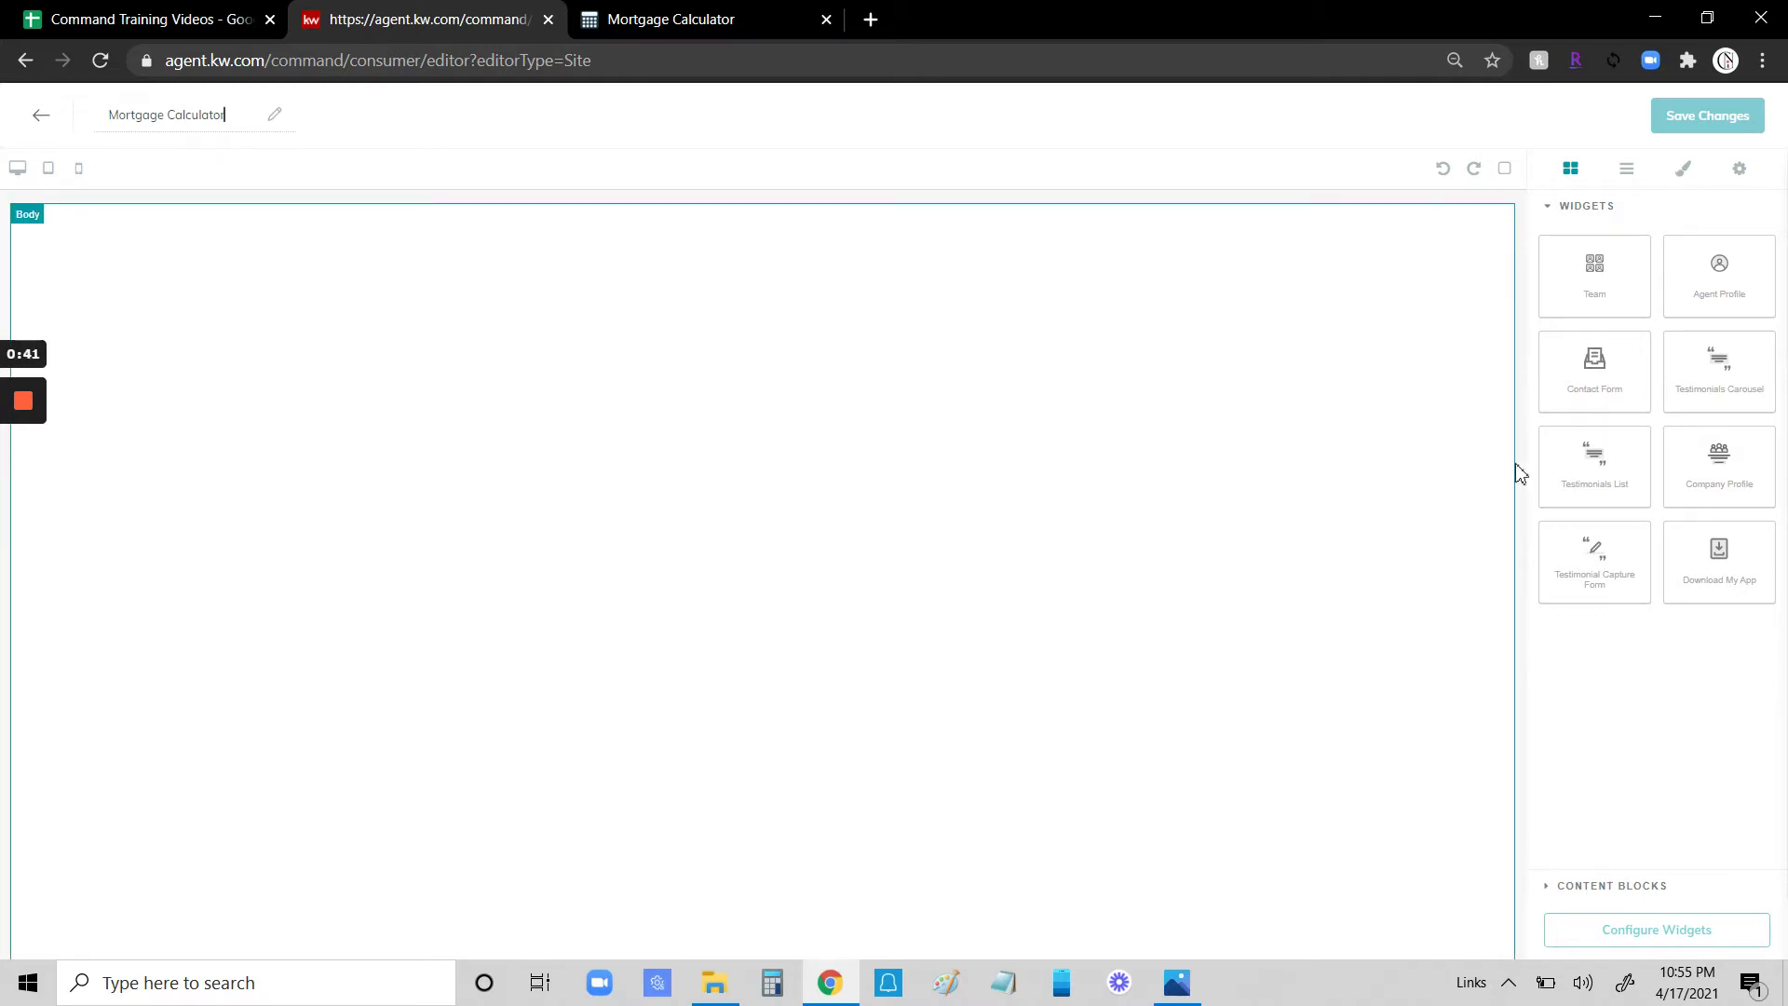
# Add a Text content block to the empty page and place a Contact Form widget below it.
pyautogui.click(1599, 890)
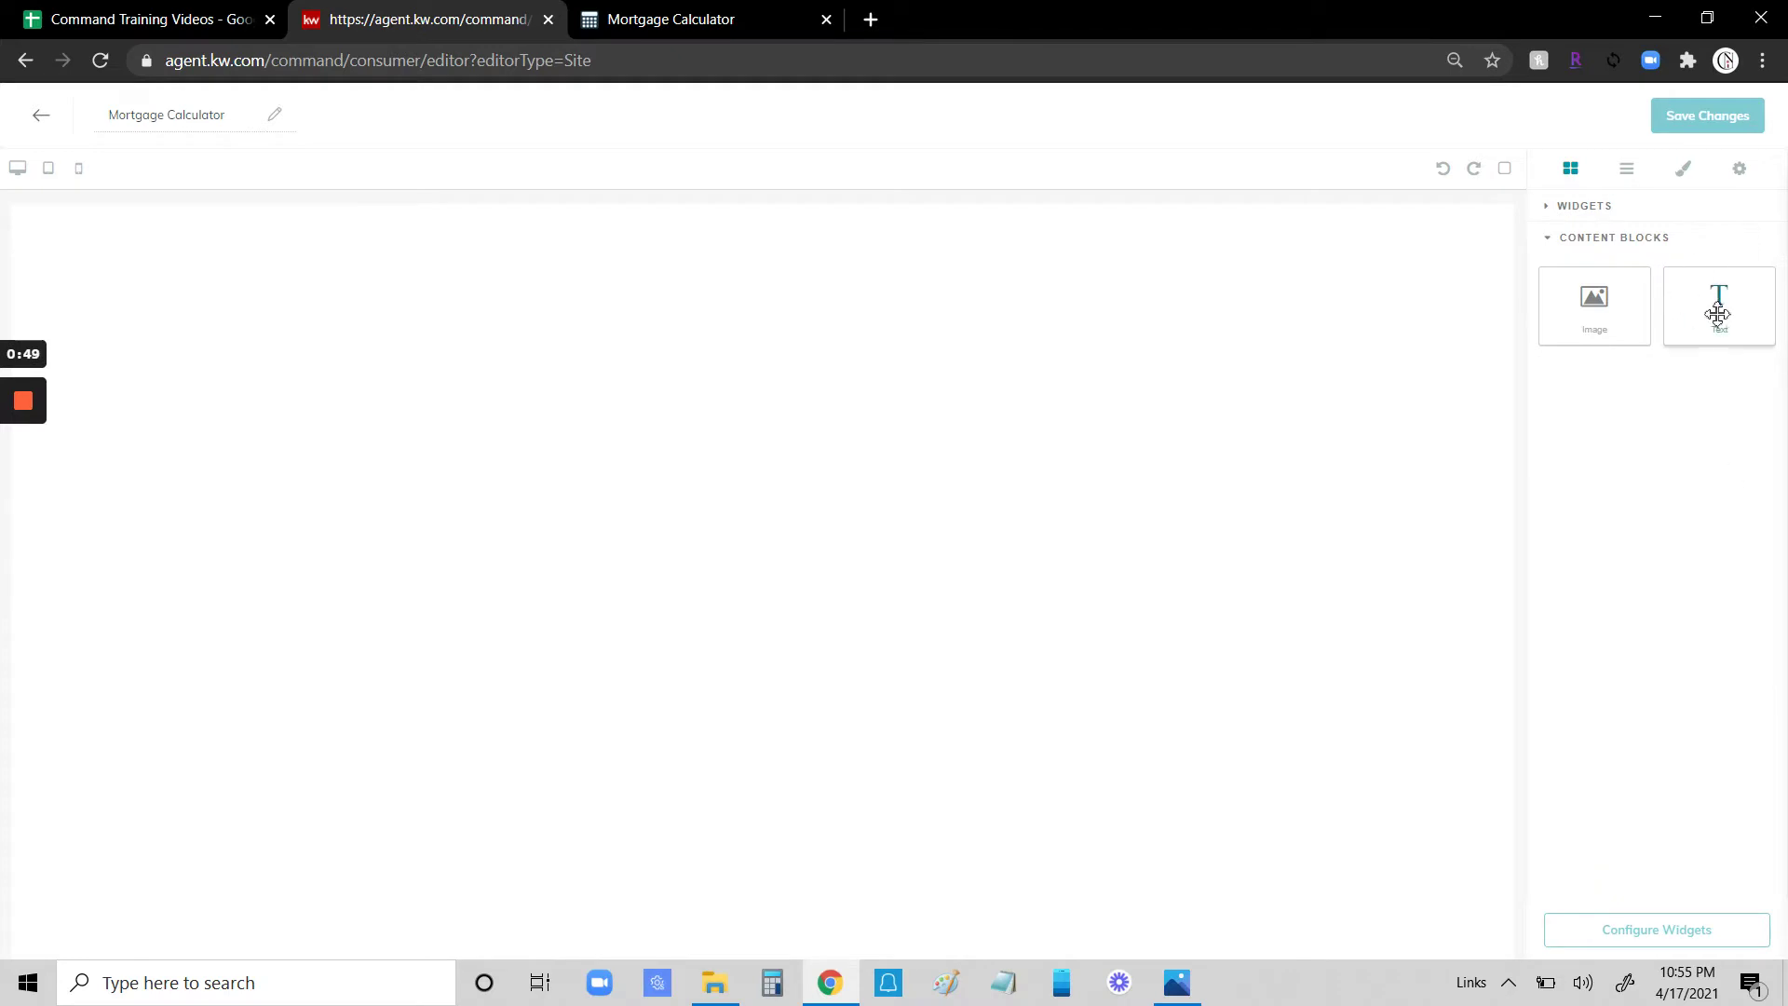
pyautogui.moveTo(1717, 307); pyautogui.dragTo(1214, 310)
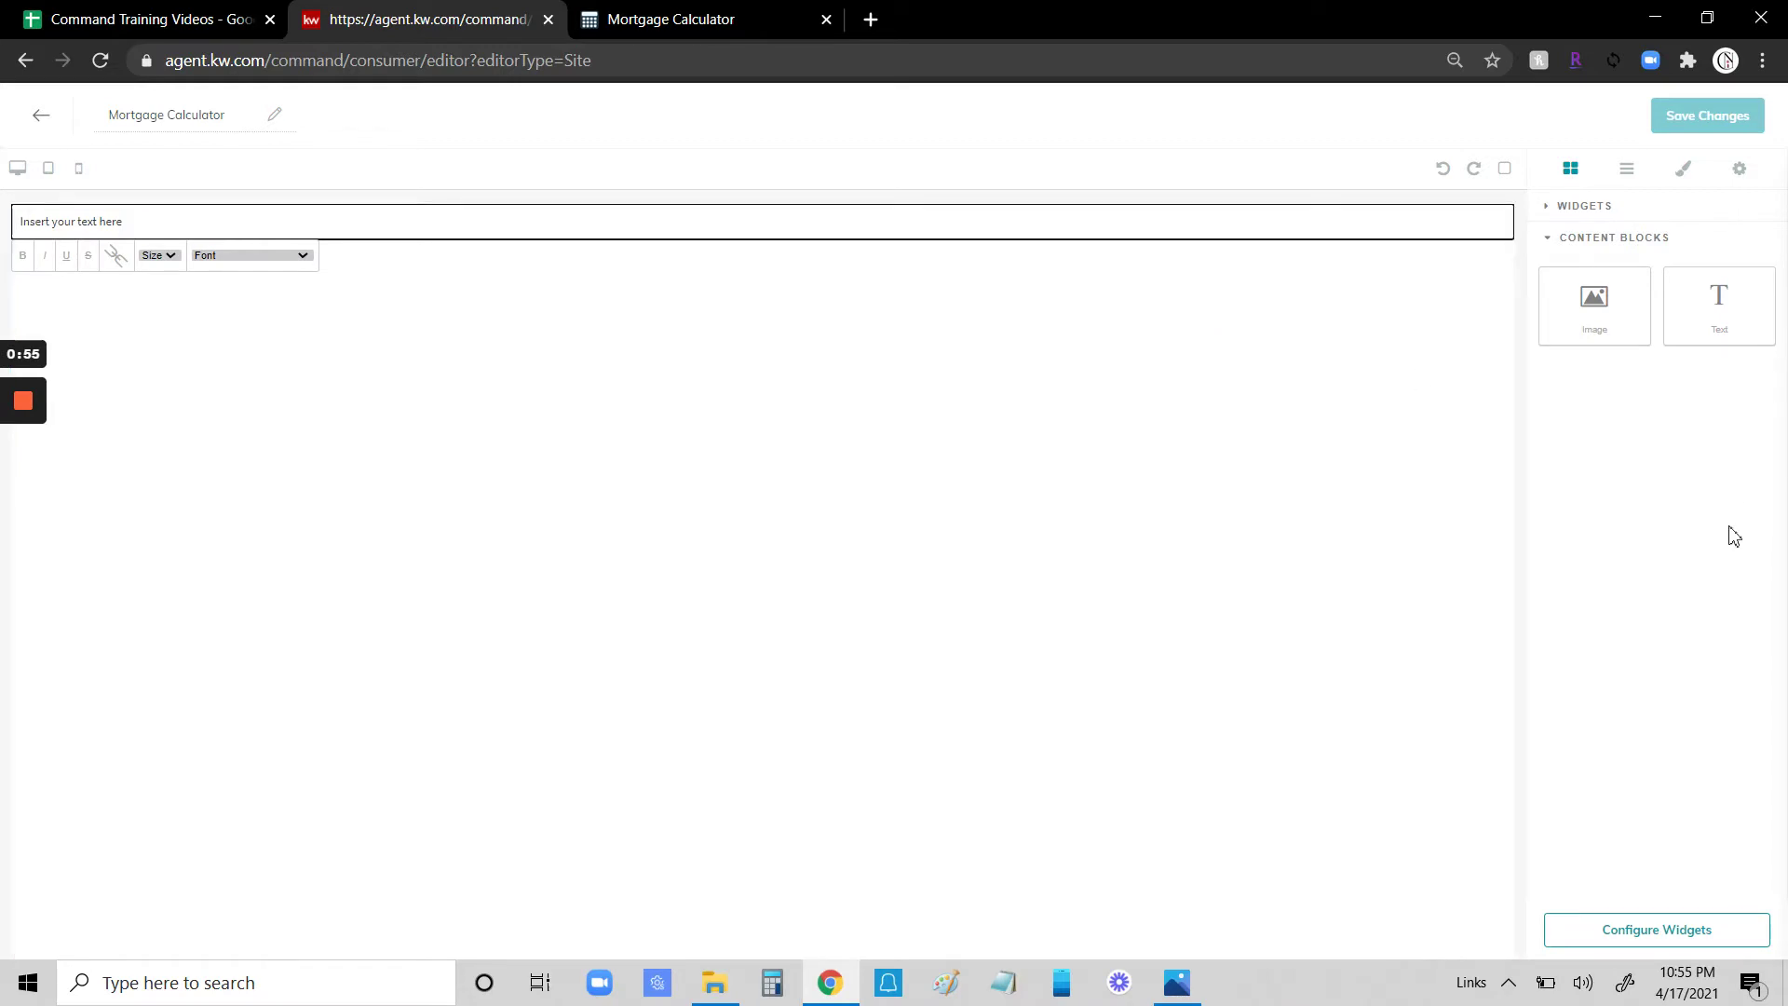
pyautogui.click(1579, 212)
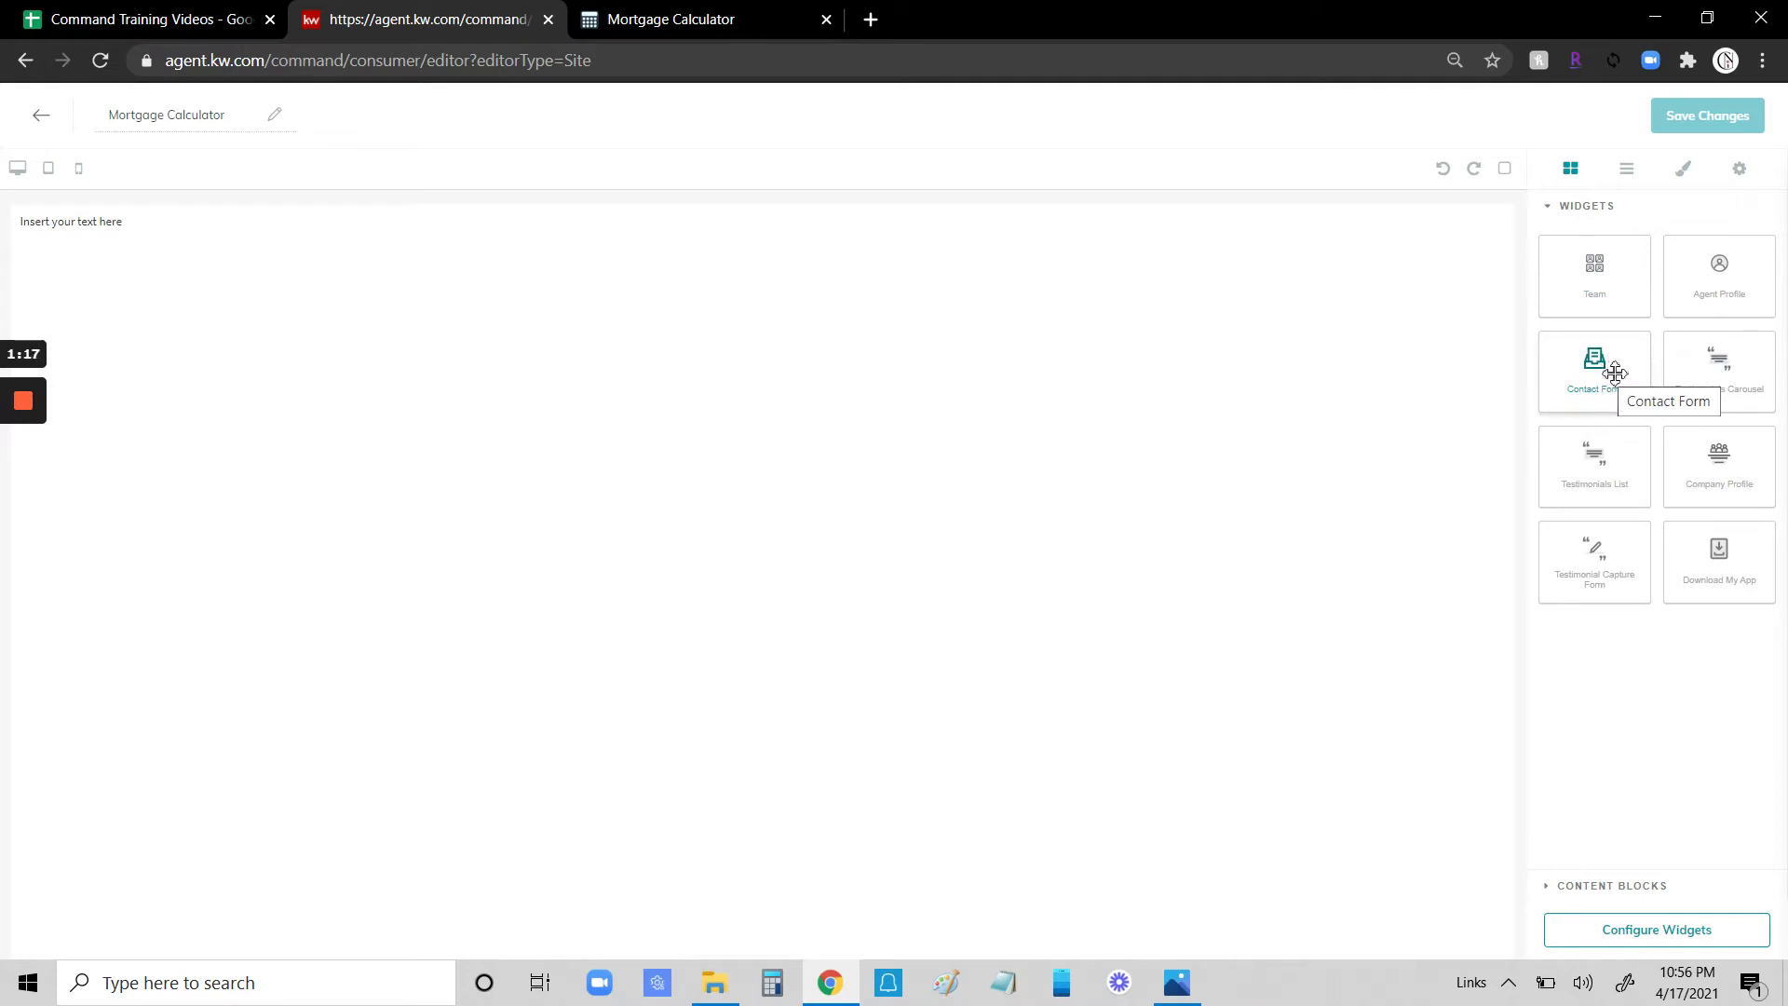
pyautogui.moveTo(1604, 366); pyautogui.dragTo(1450, 512)
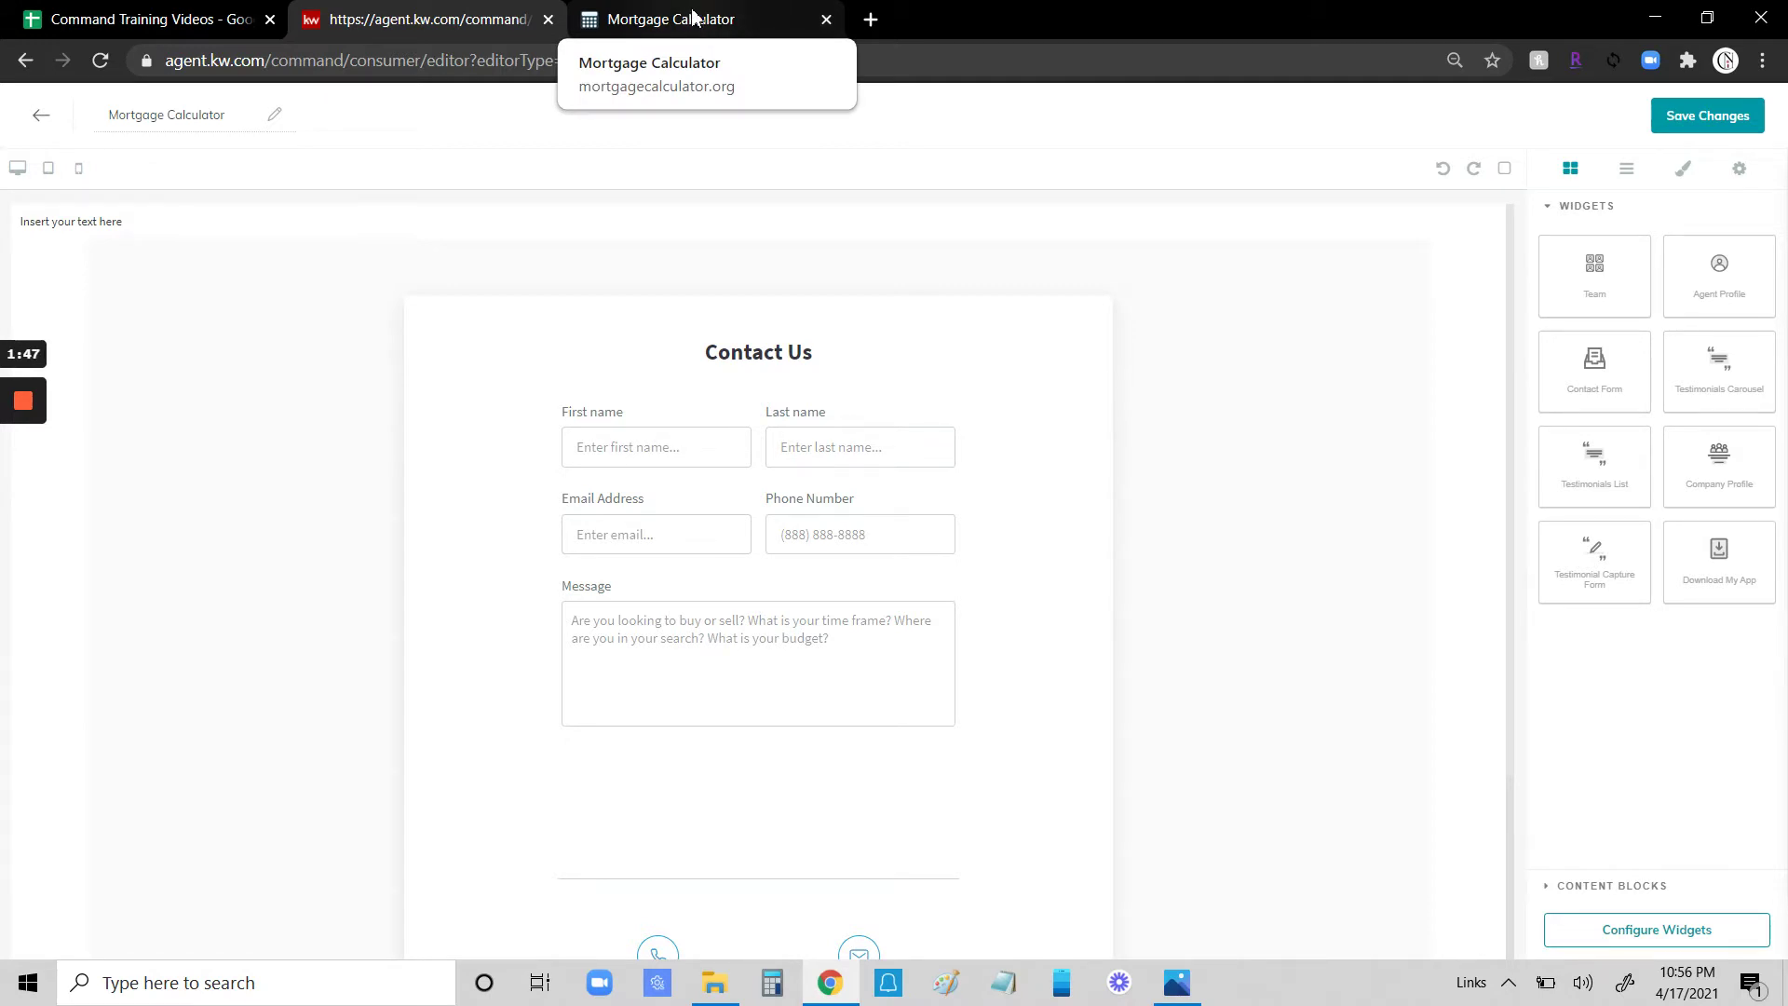
# Switch to the mortgagecalculator.org site and open its Full Page Calc widget page.
pyautogui.click(720, 22)
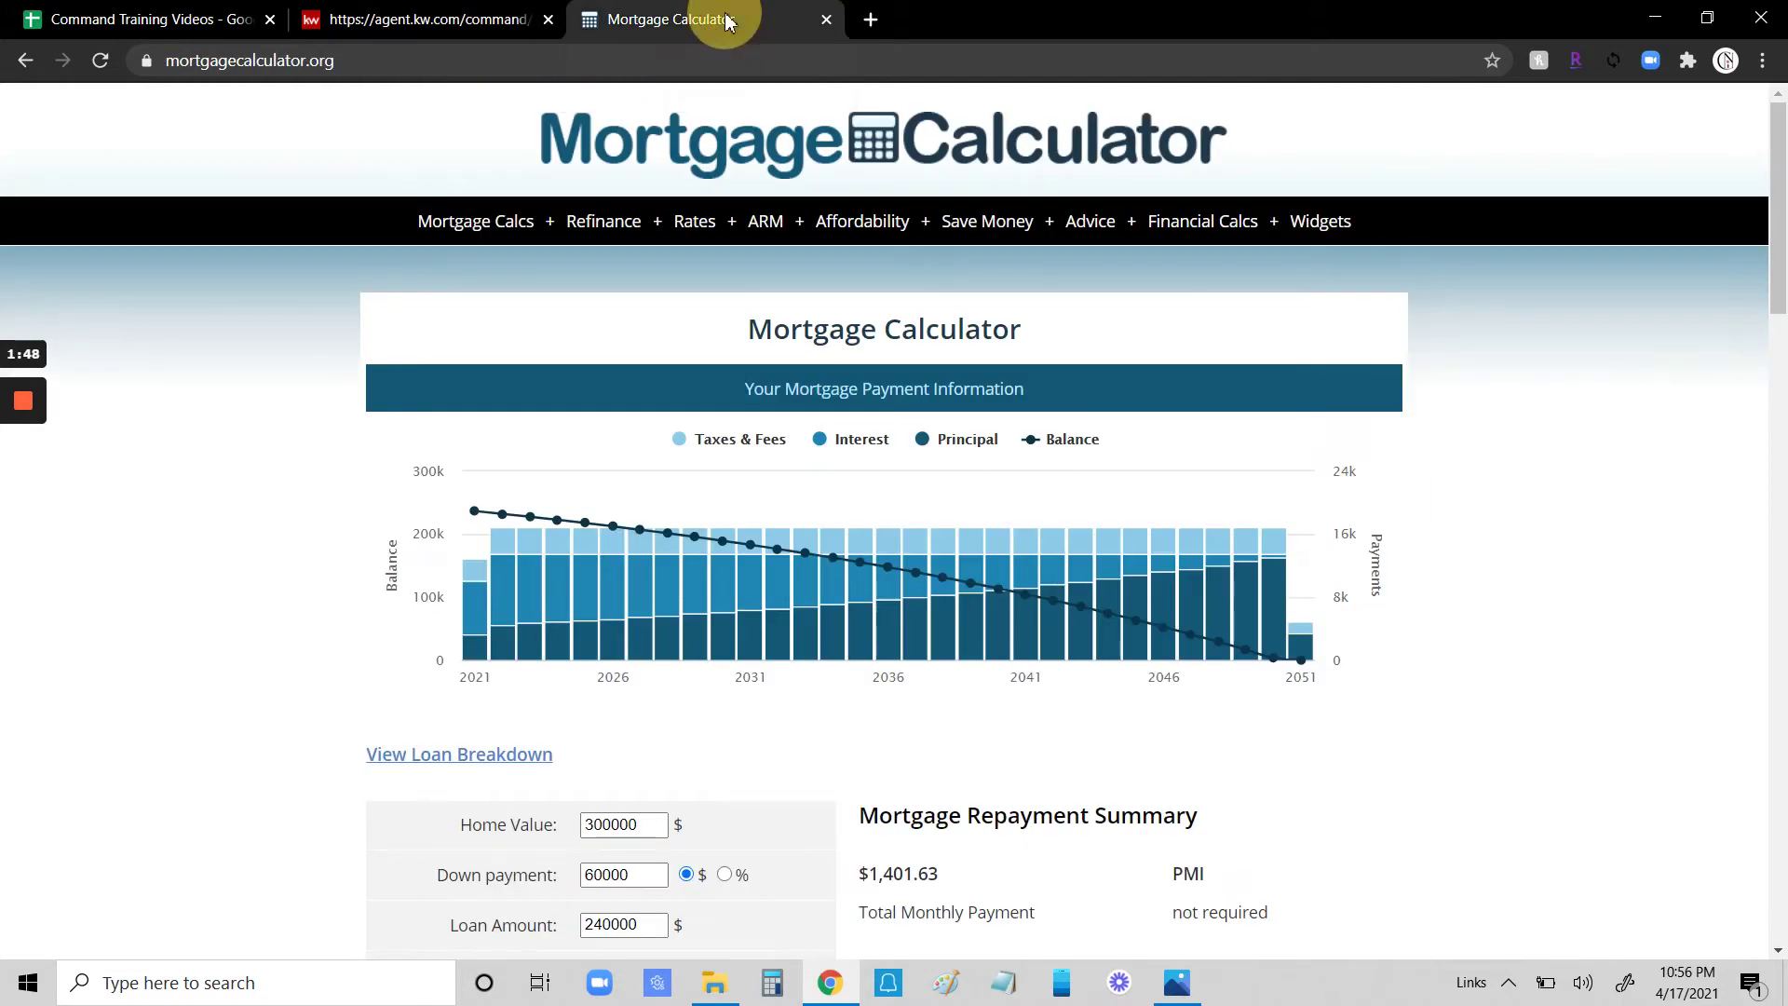
pyautogui.click(172, 60)
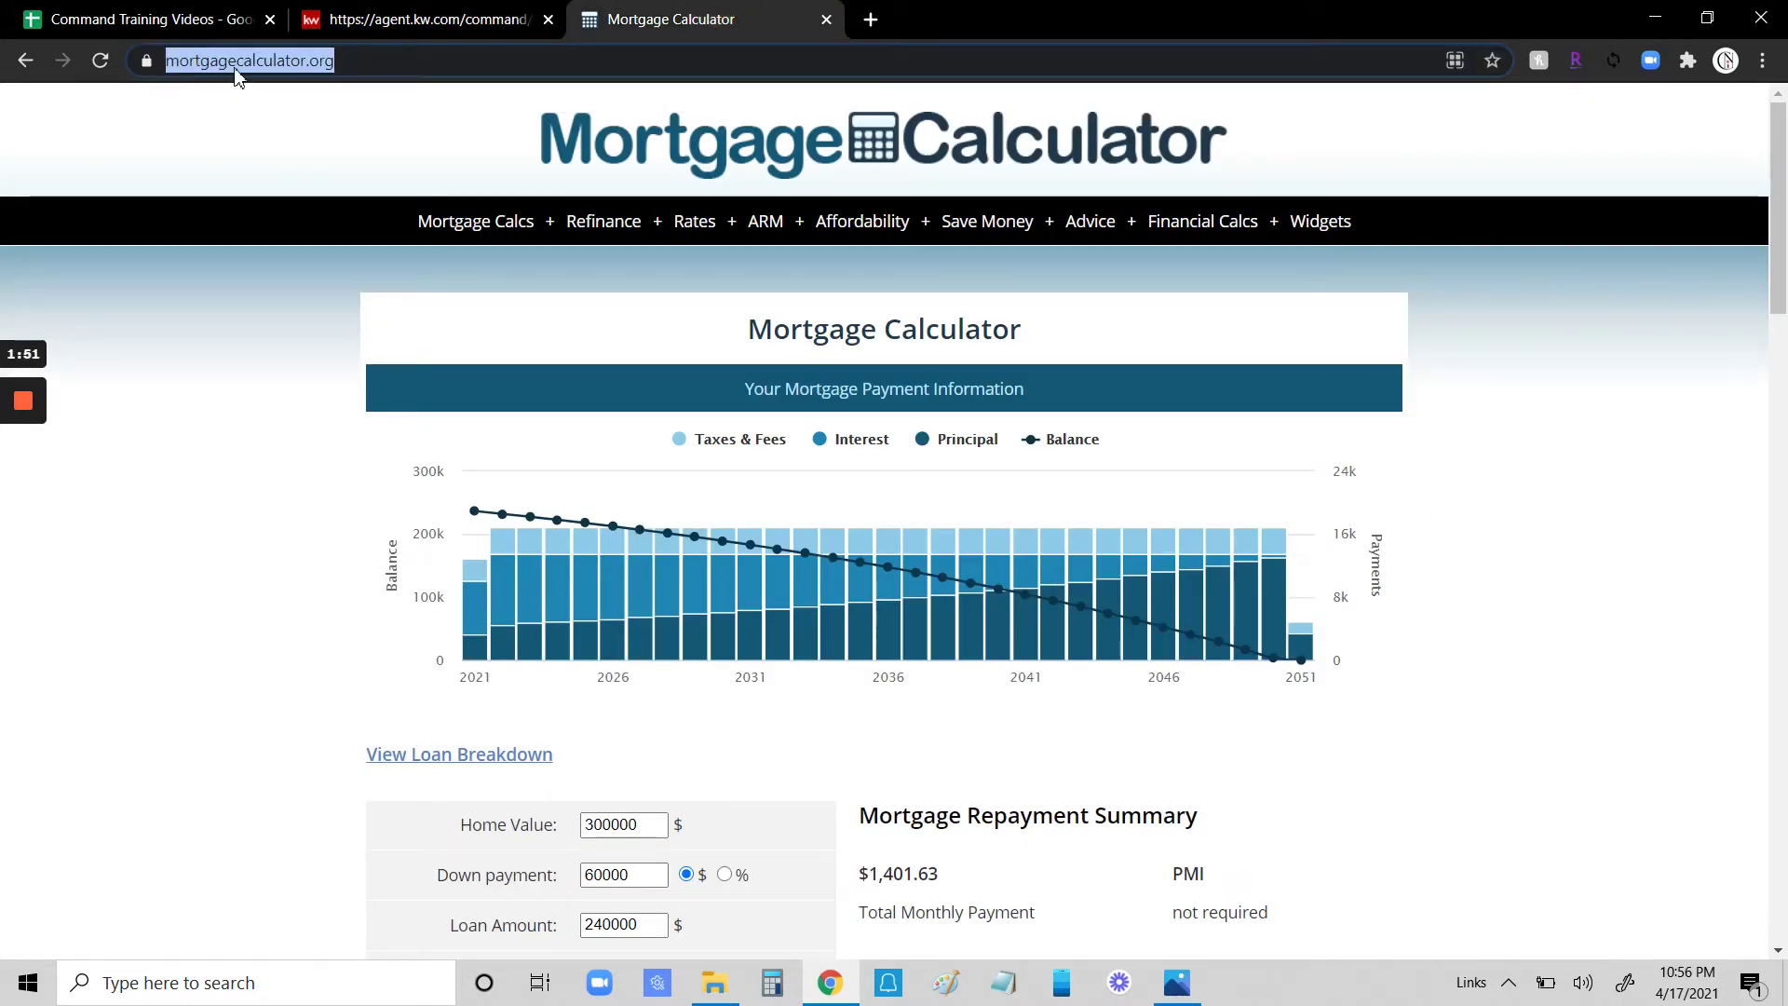
pyautogui.click(351, 62)
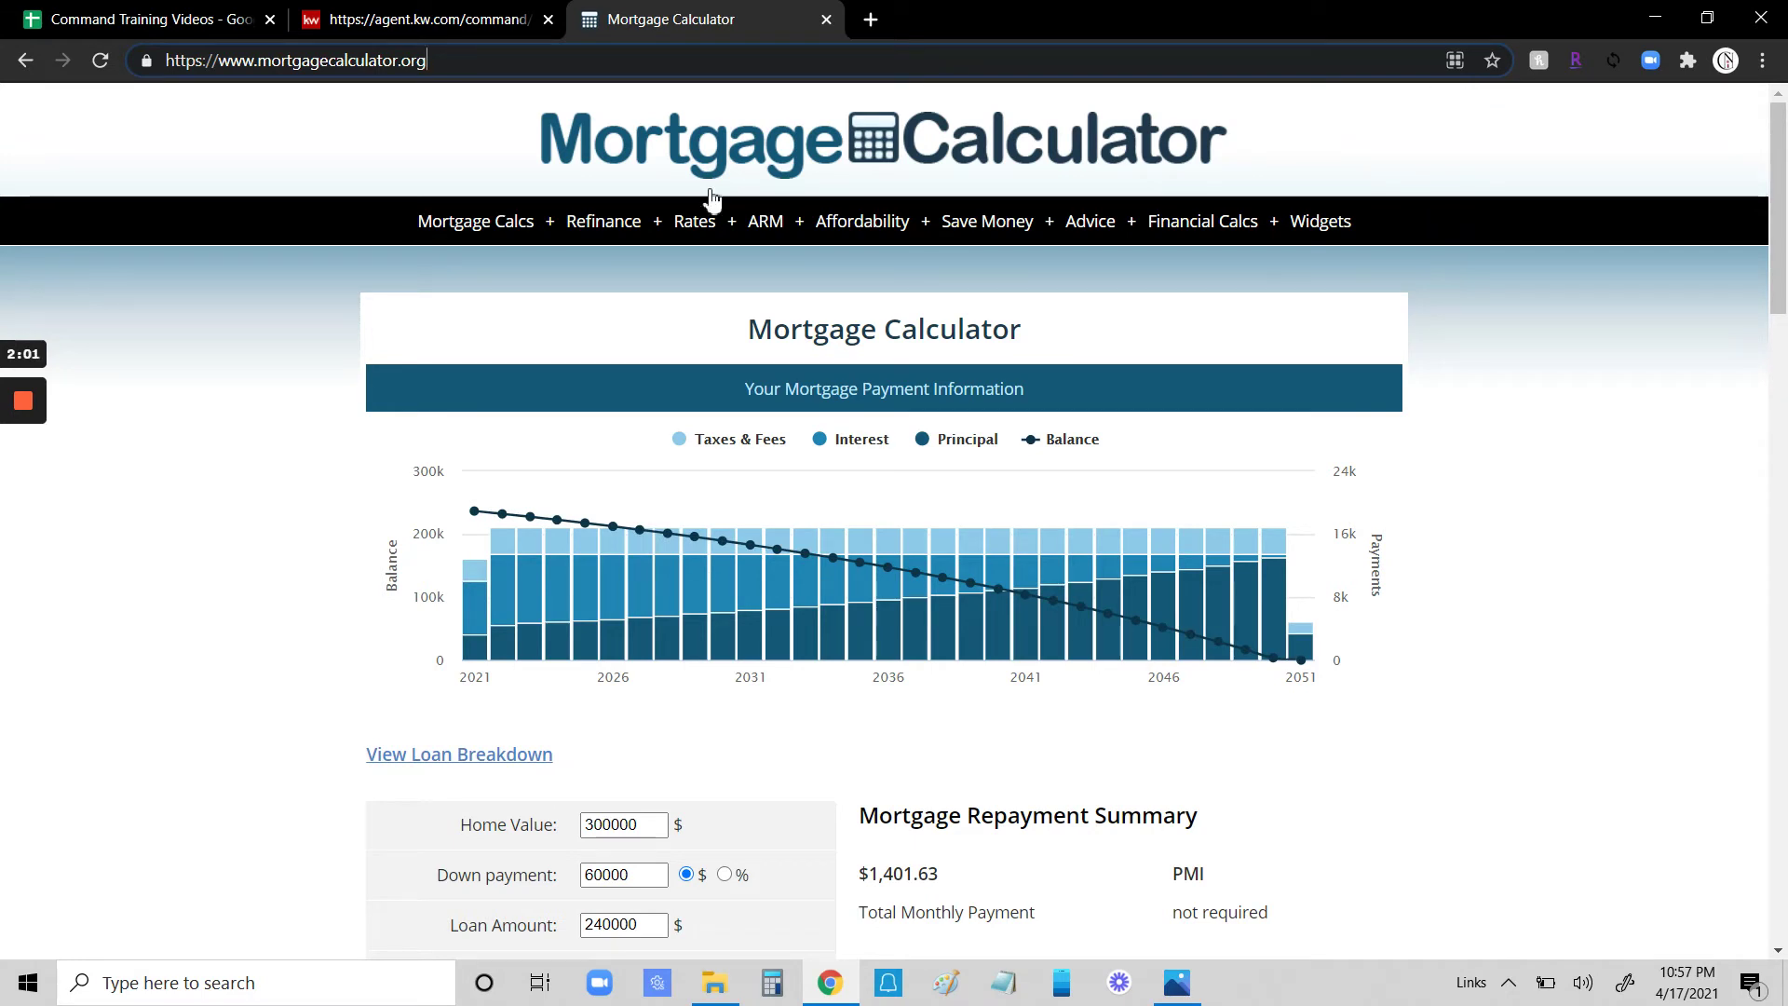
pyautogui.moveTo(1328, 233)
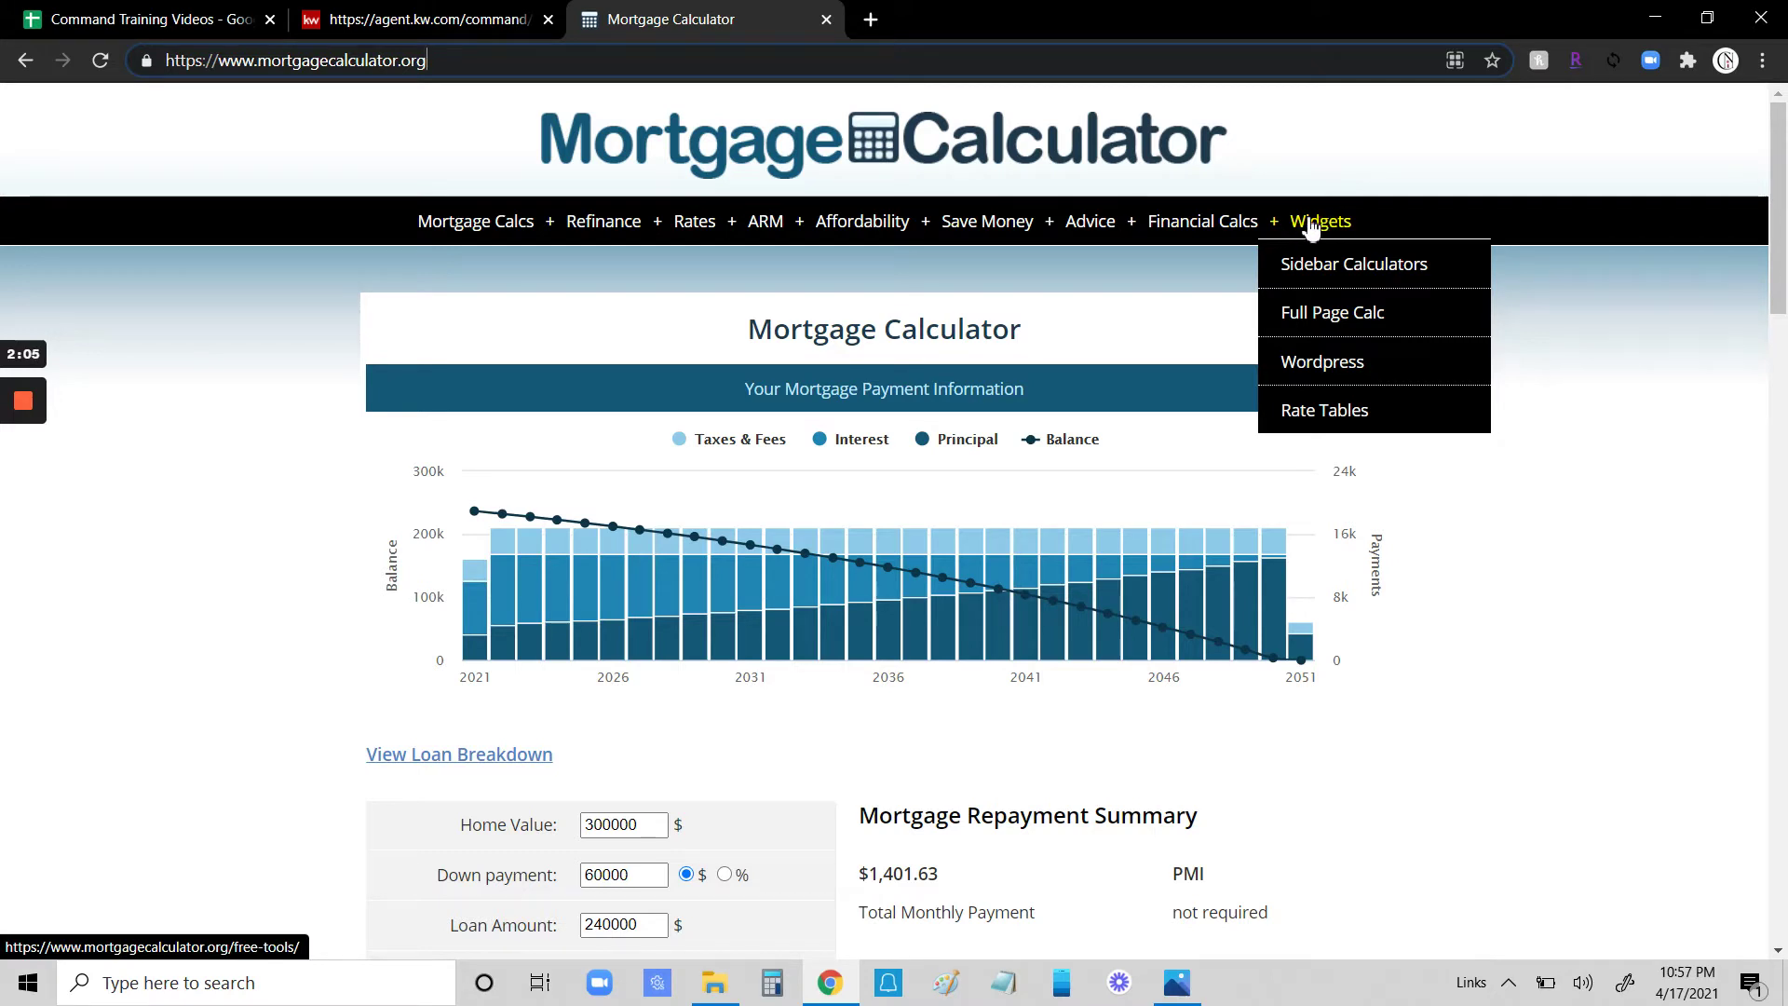
pyautogui.click(1348, 319)
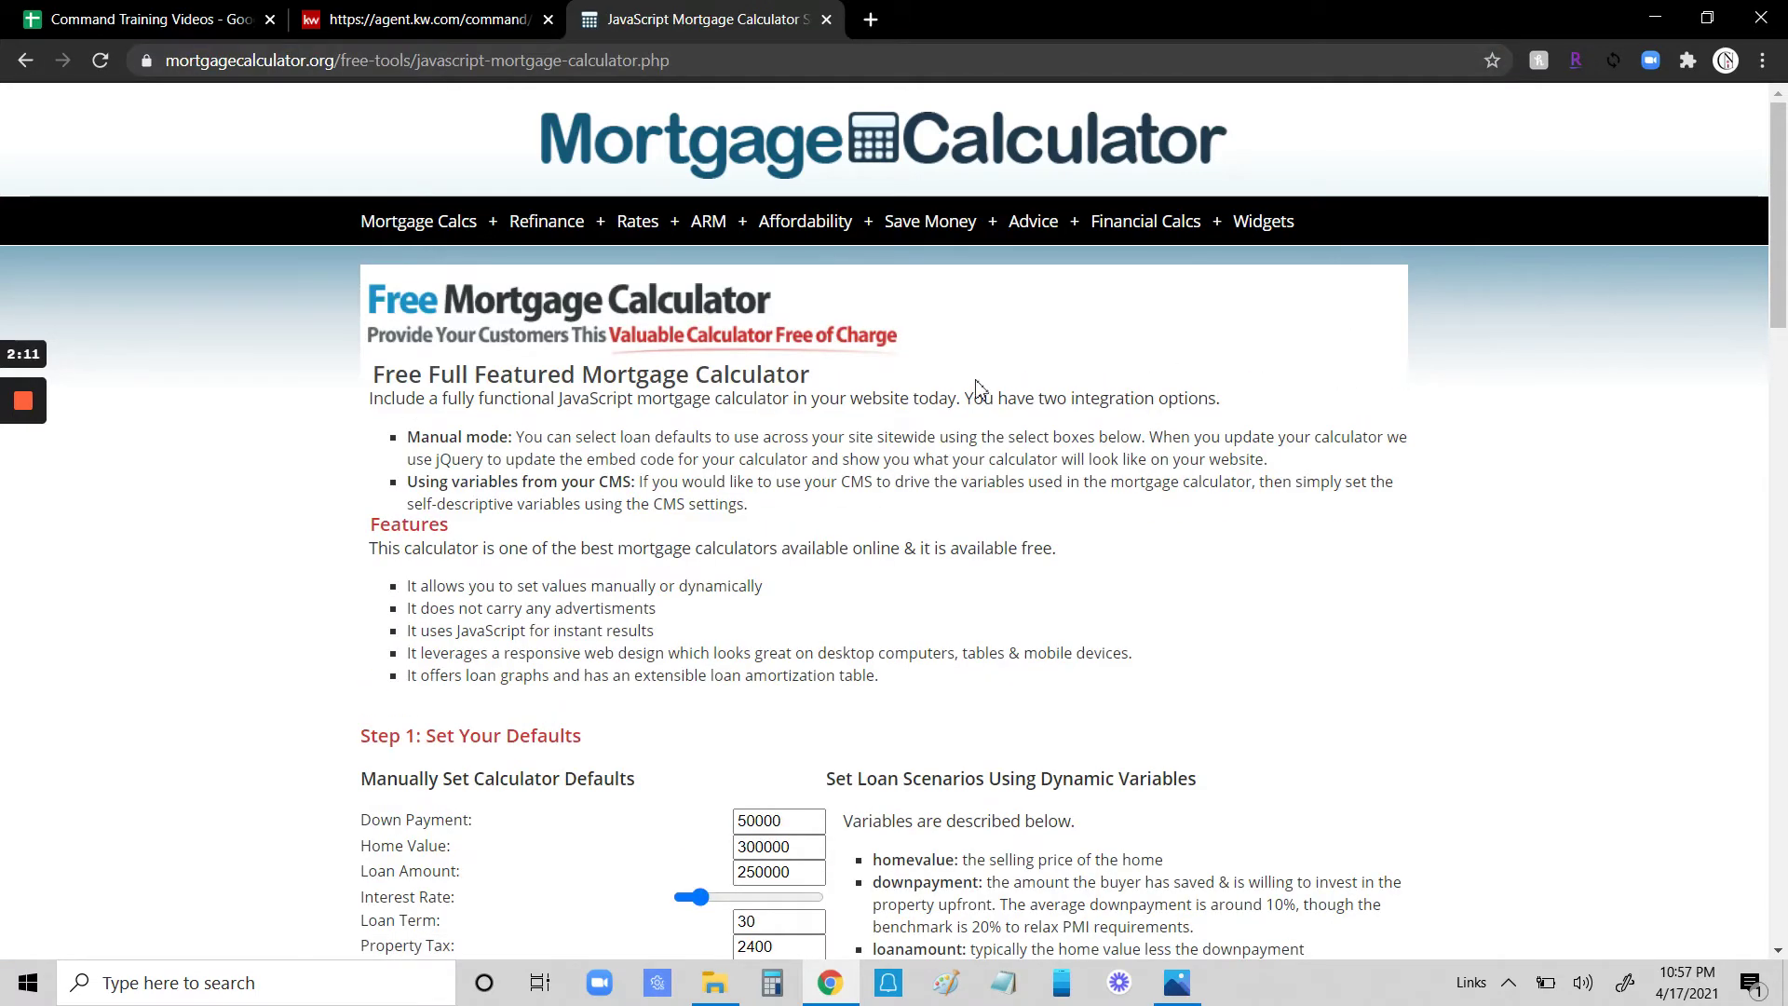
# Copy the source code of the free full featured mortgage calculator to the clipboard.
pyautogui.scroll(-7, 1006, 407)
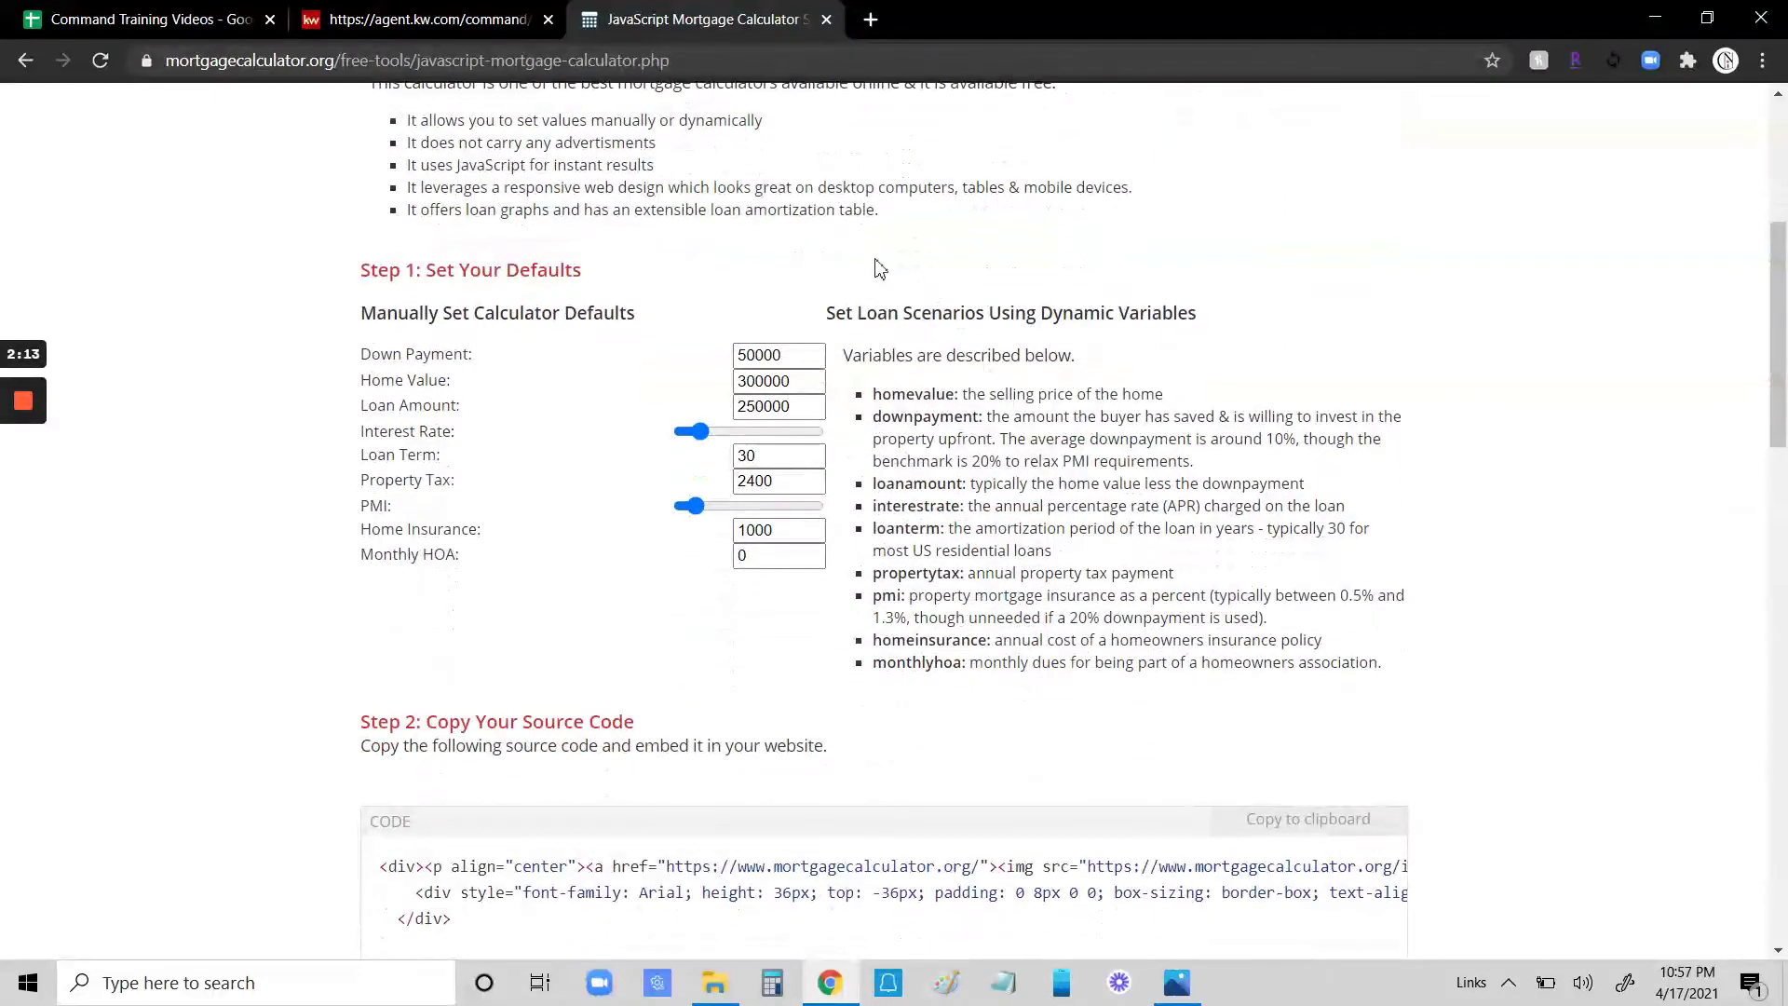
pyautogui.scroll(-1, 855, 297)
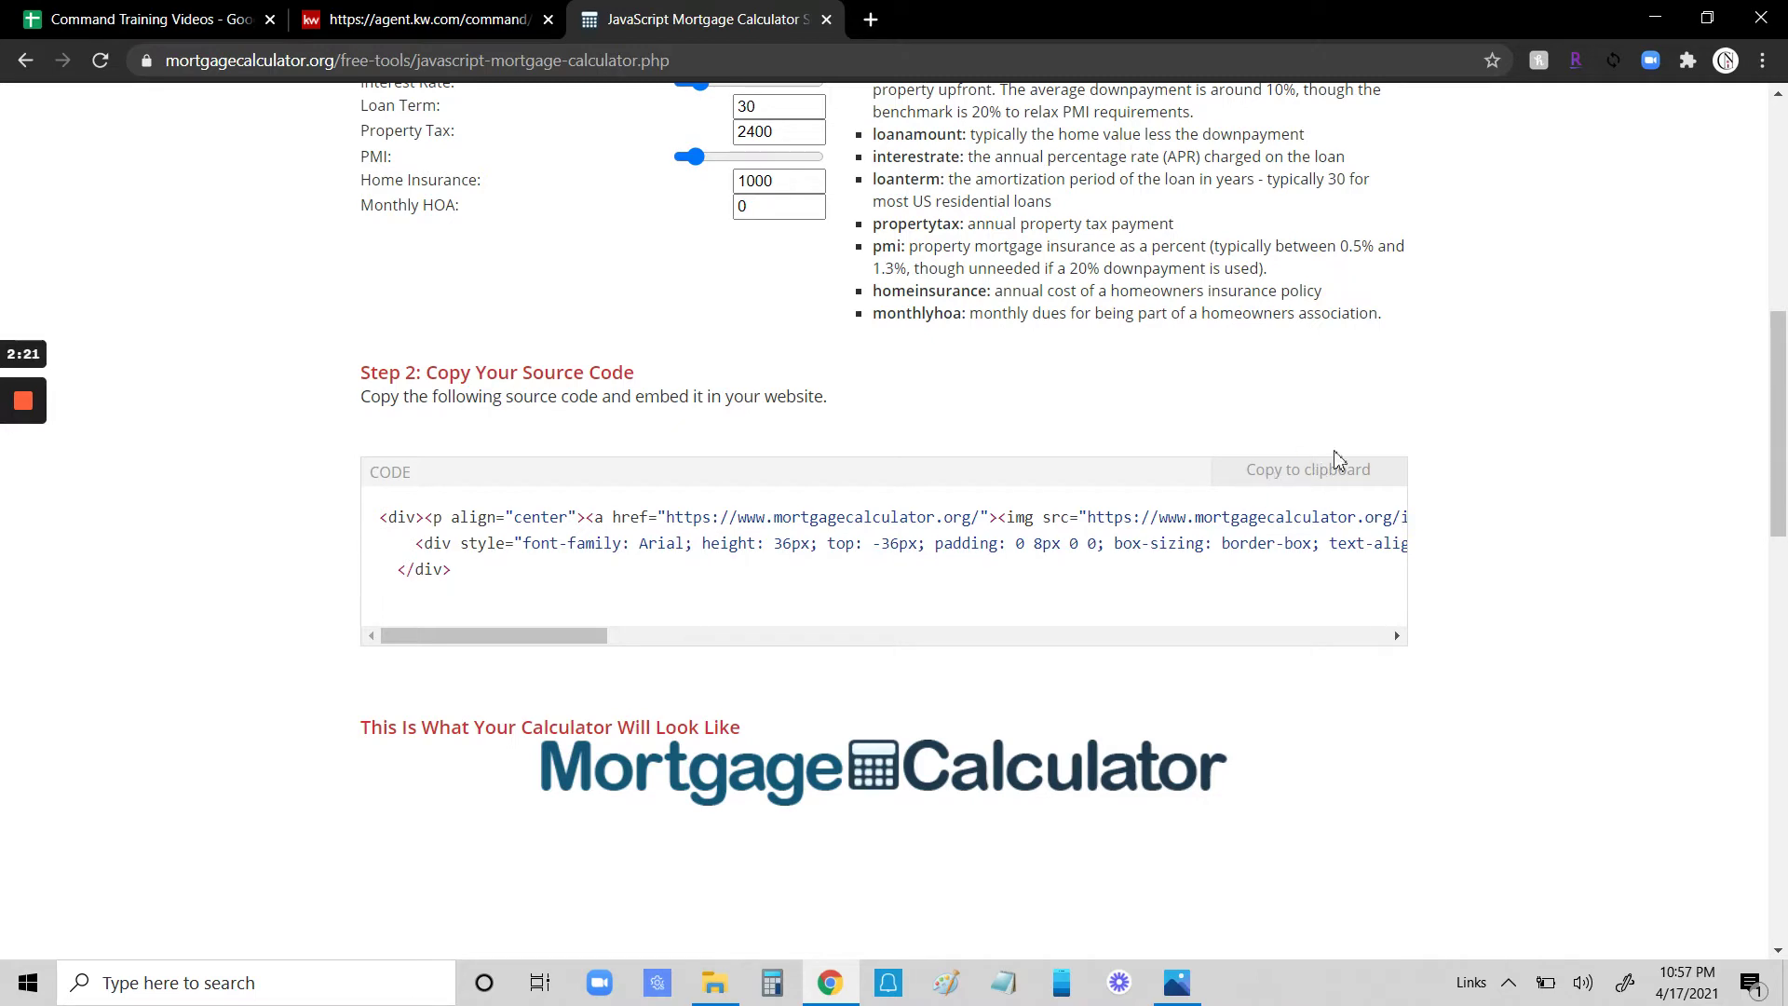
pyautogui.click(1297, 472)
pyautogui.click(1306, 486)
# Return to the Command page editor and replace the text block's placeholder with the copied calculator code so it gets embedded.
pyautogui.click(438, 21)
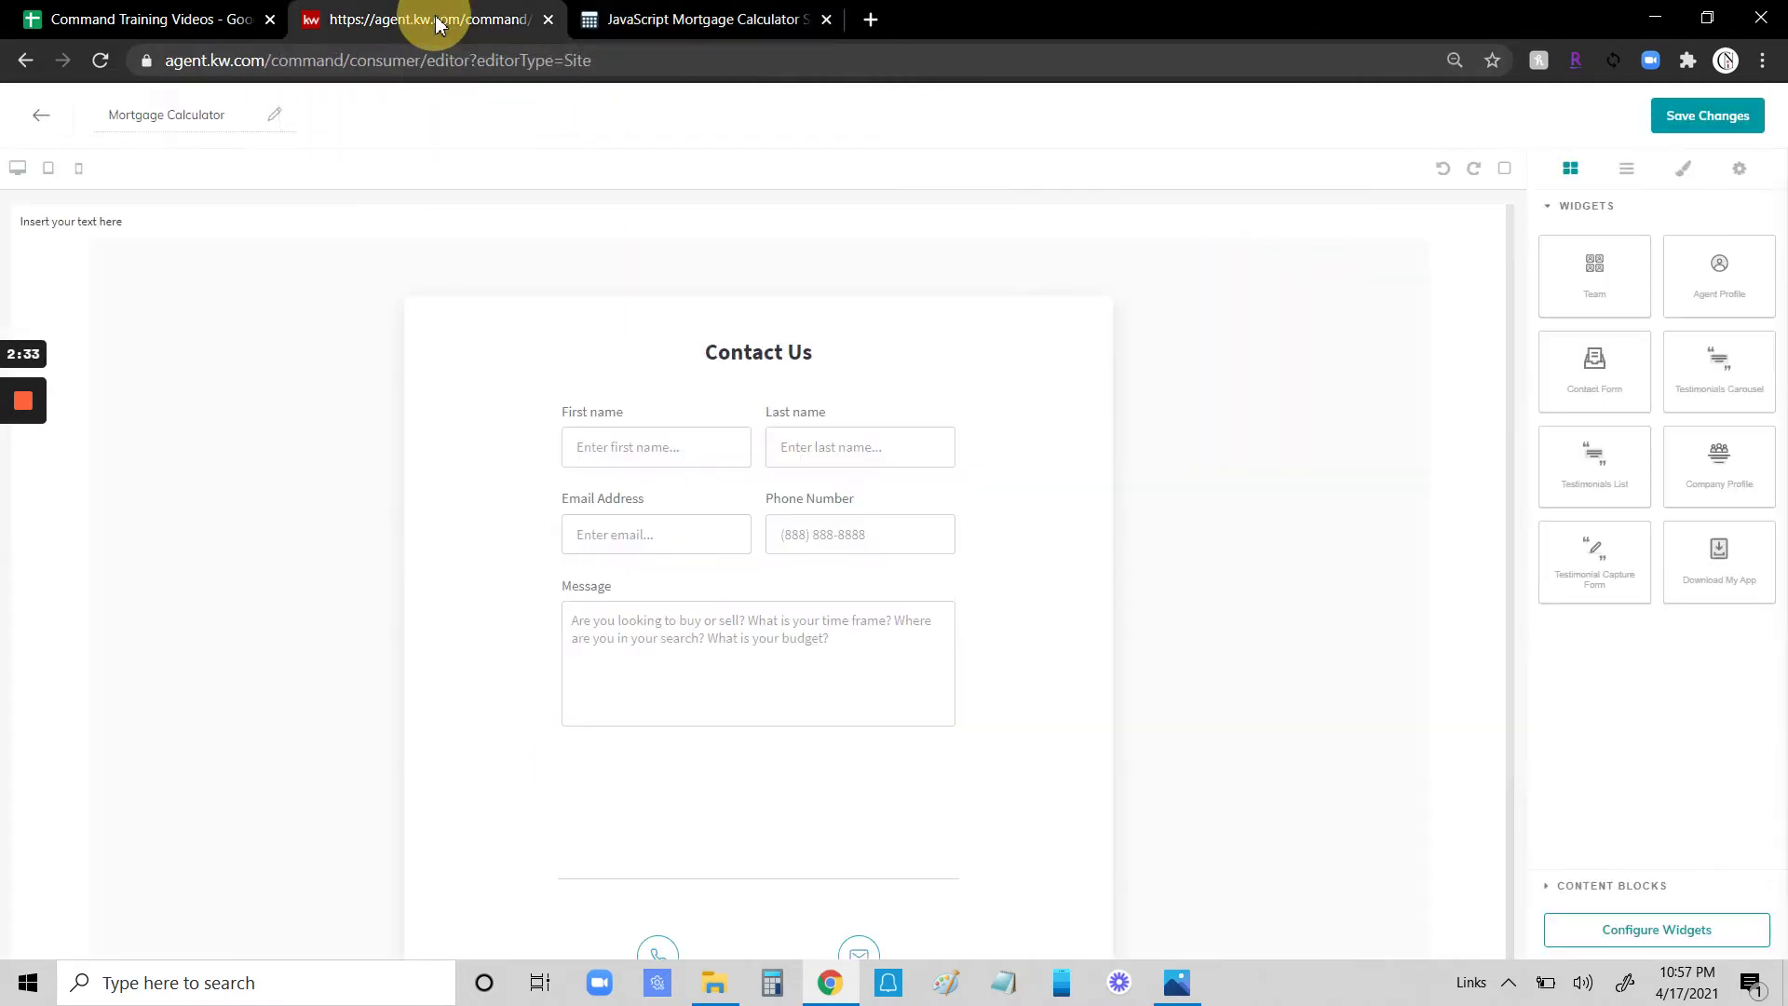
pyautogui.click(159, 226)
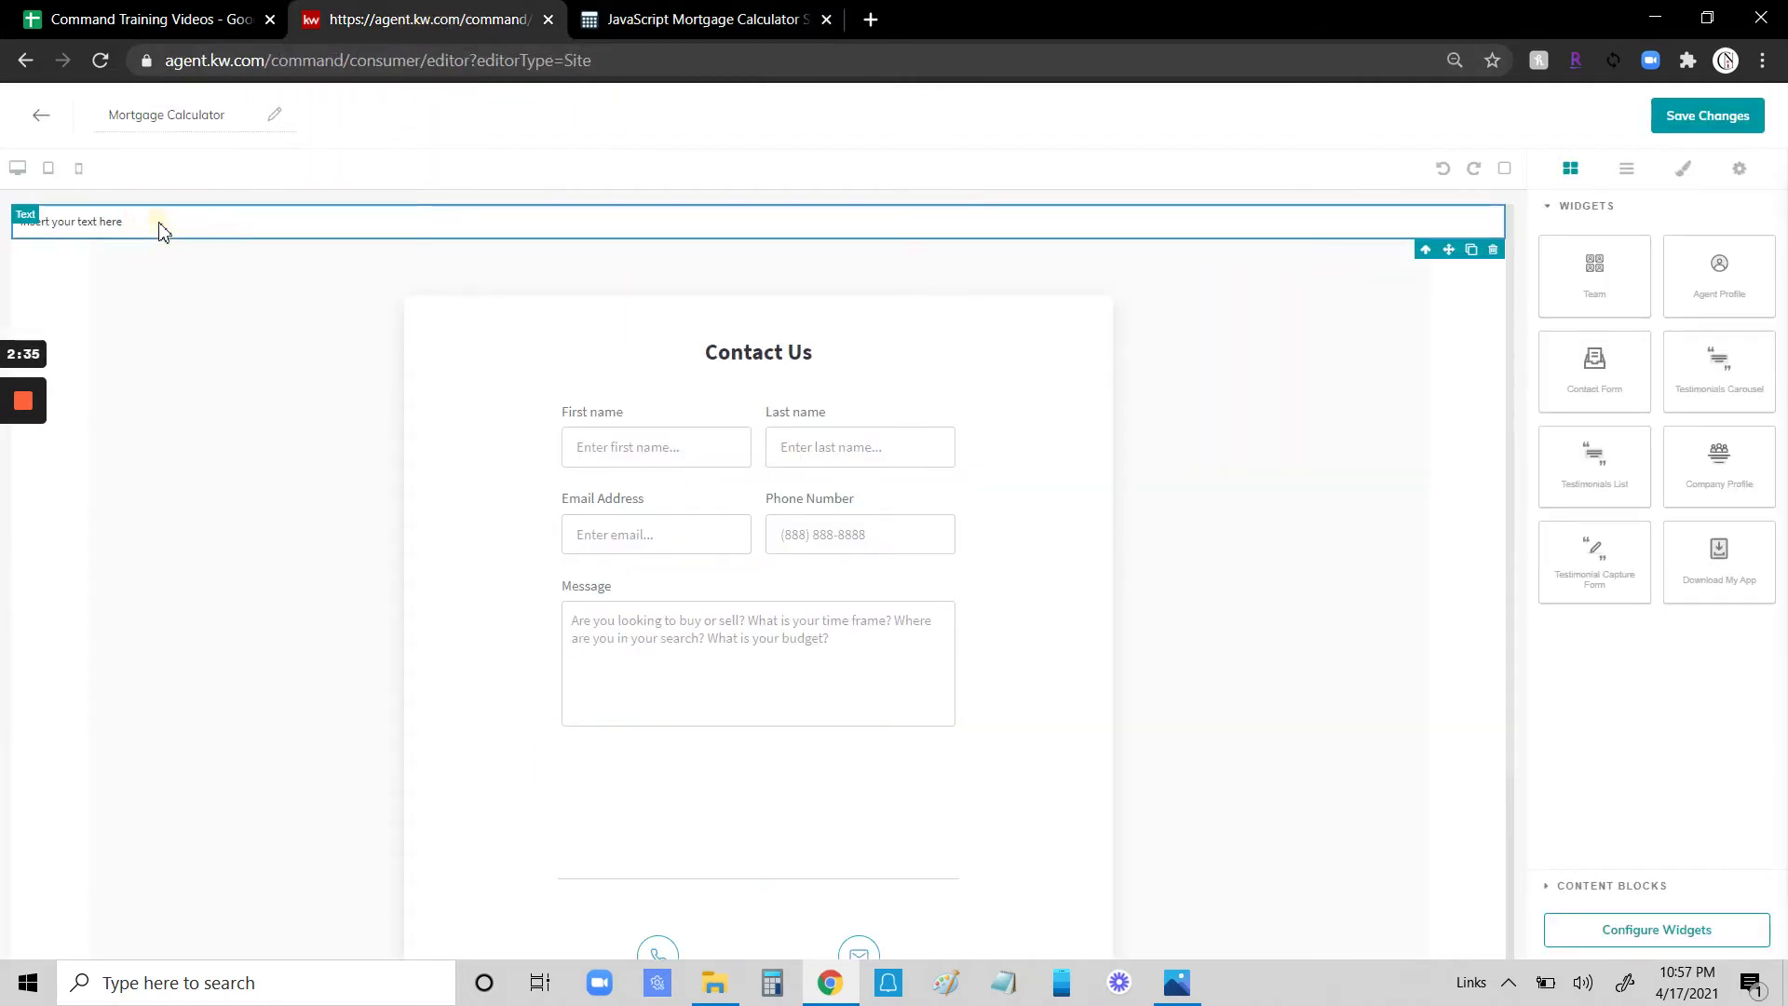
pyautogui.click(138, 226)
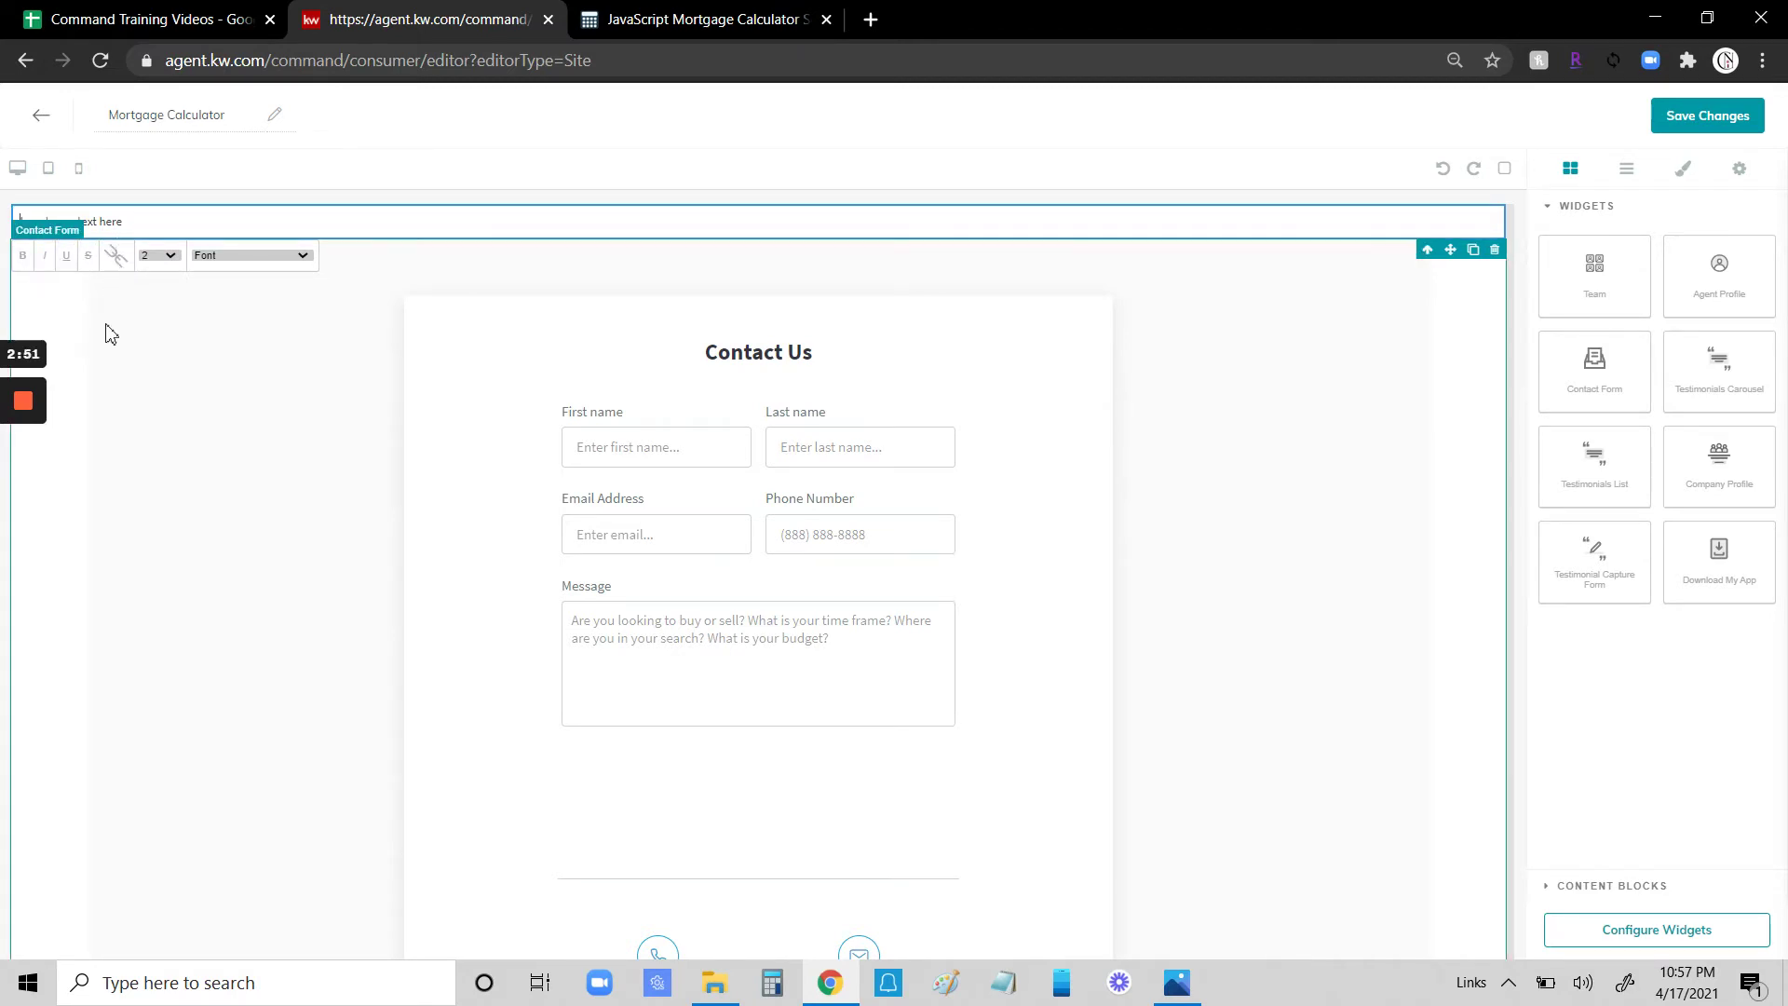
pyautogui.hotkey('ctrl', 'a')
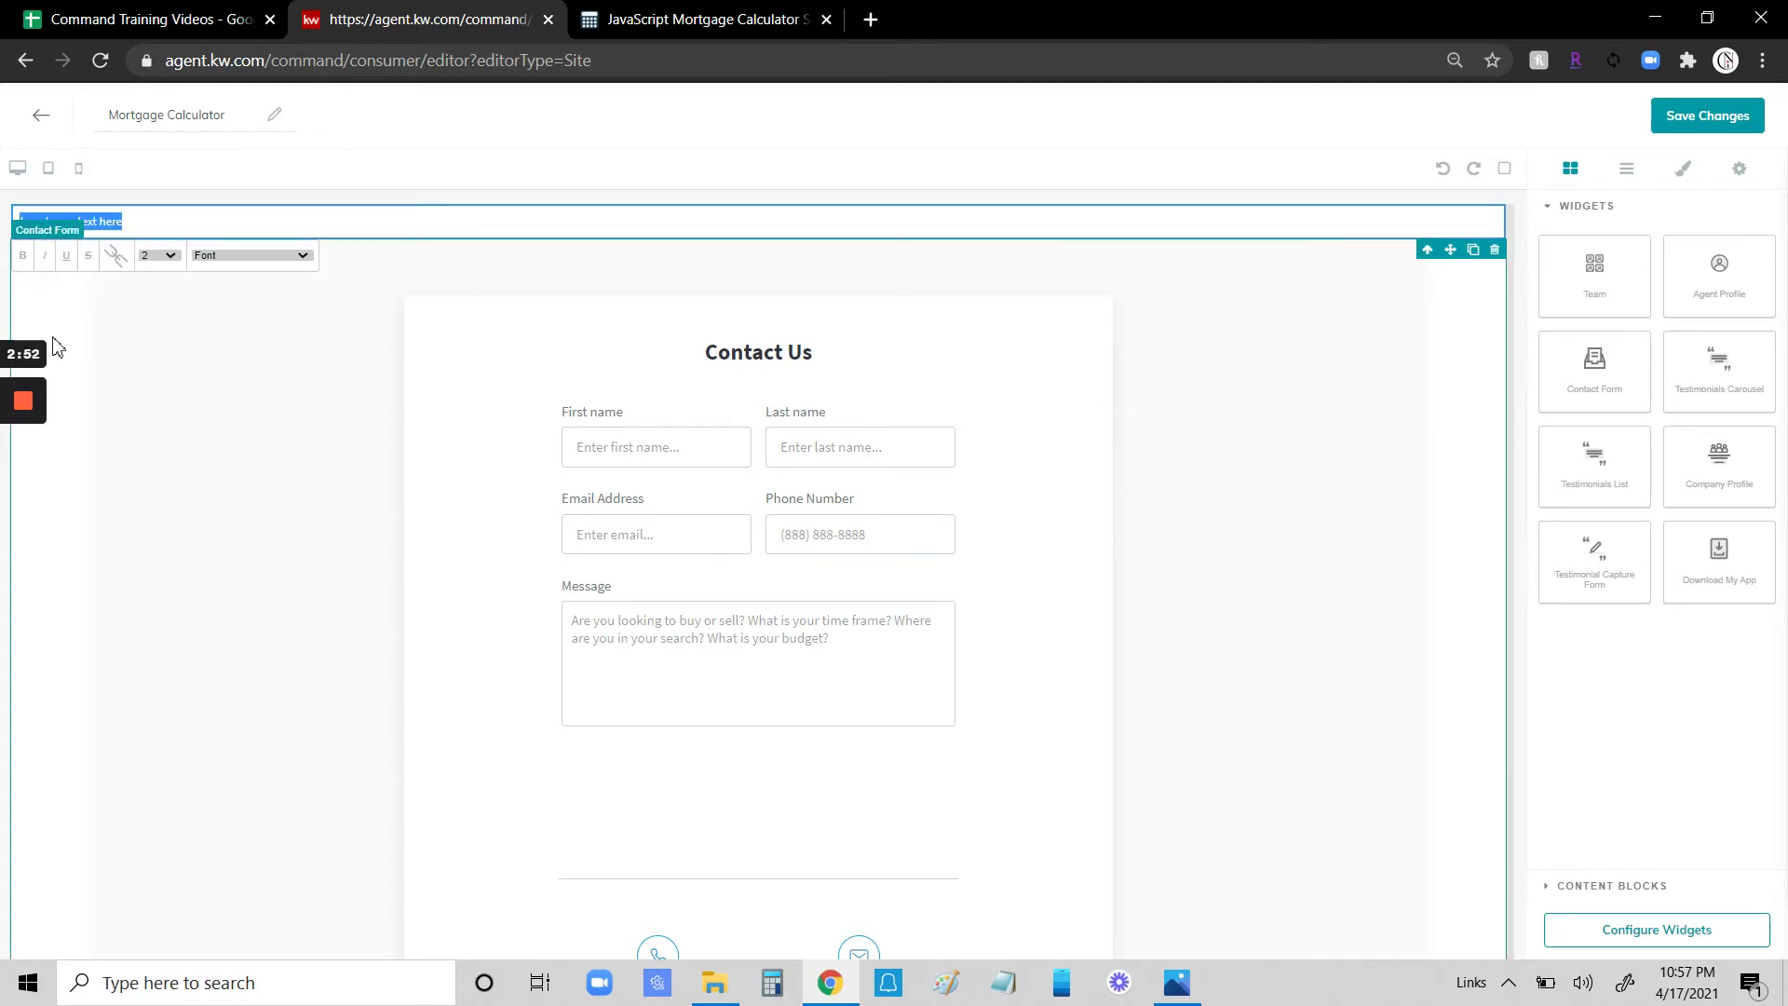
pyautogui.rightClick(81, 219)
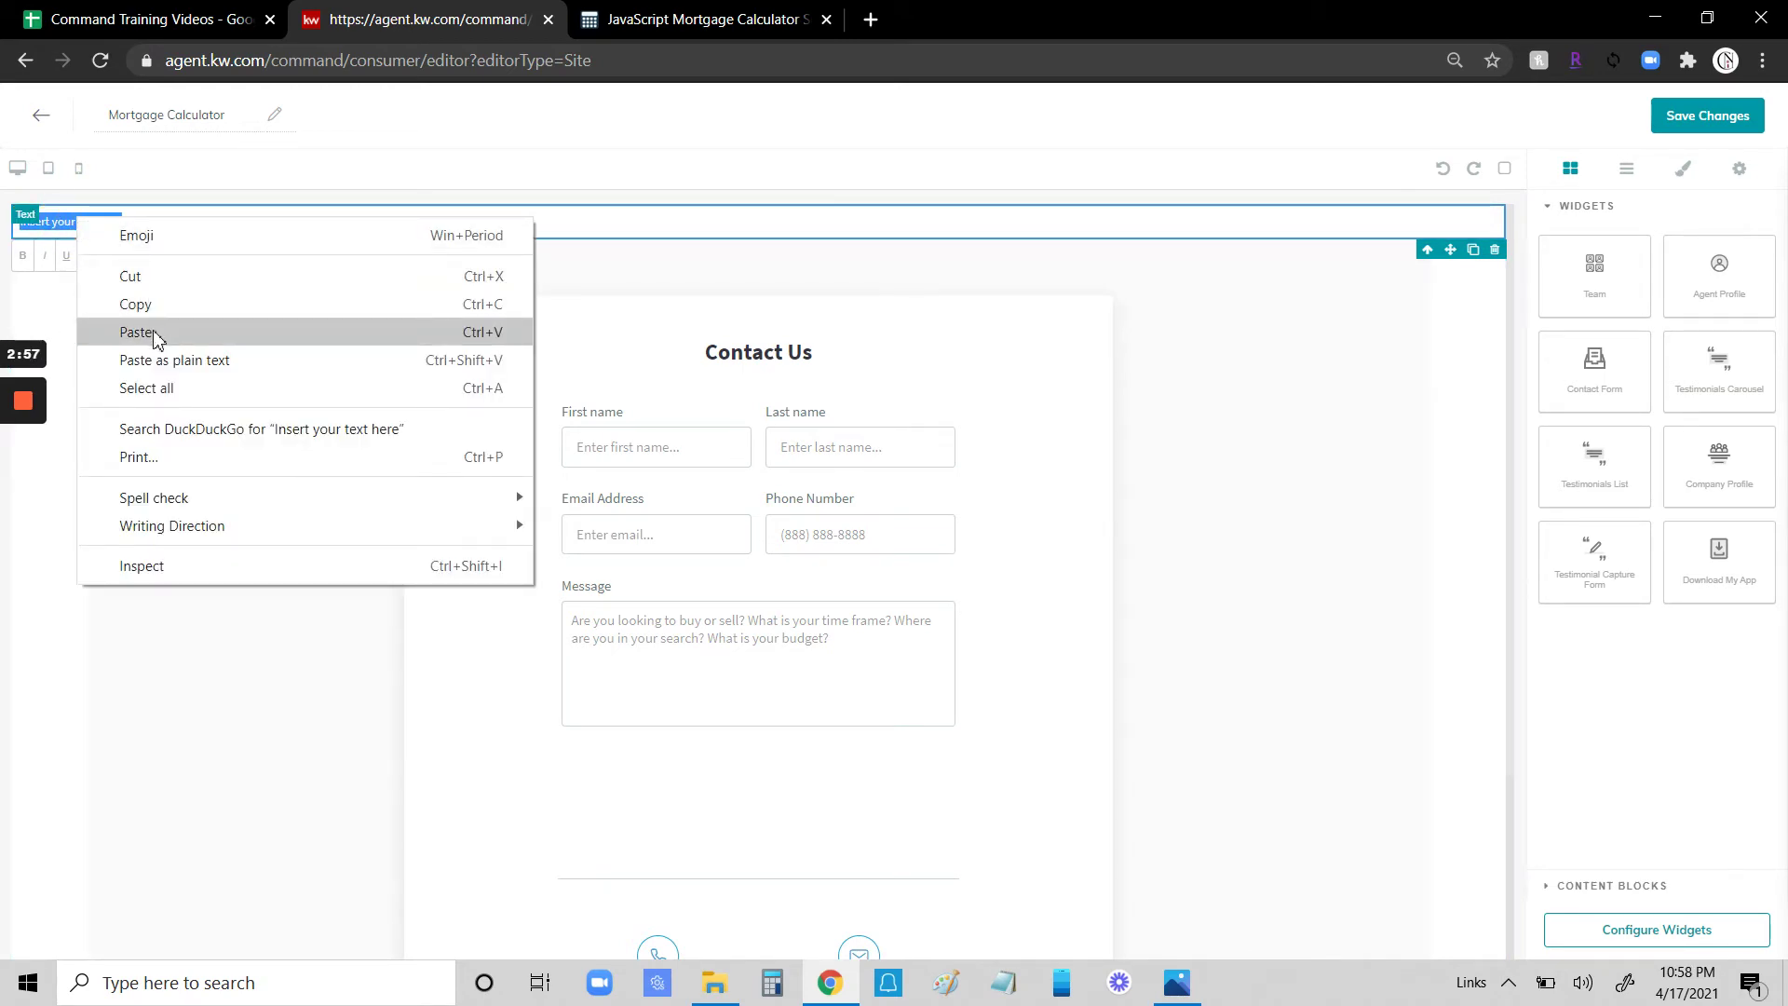
pyautogui.click(137, 333)
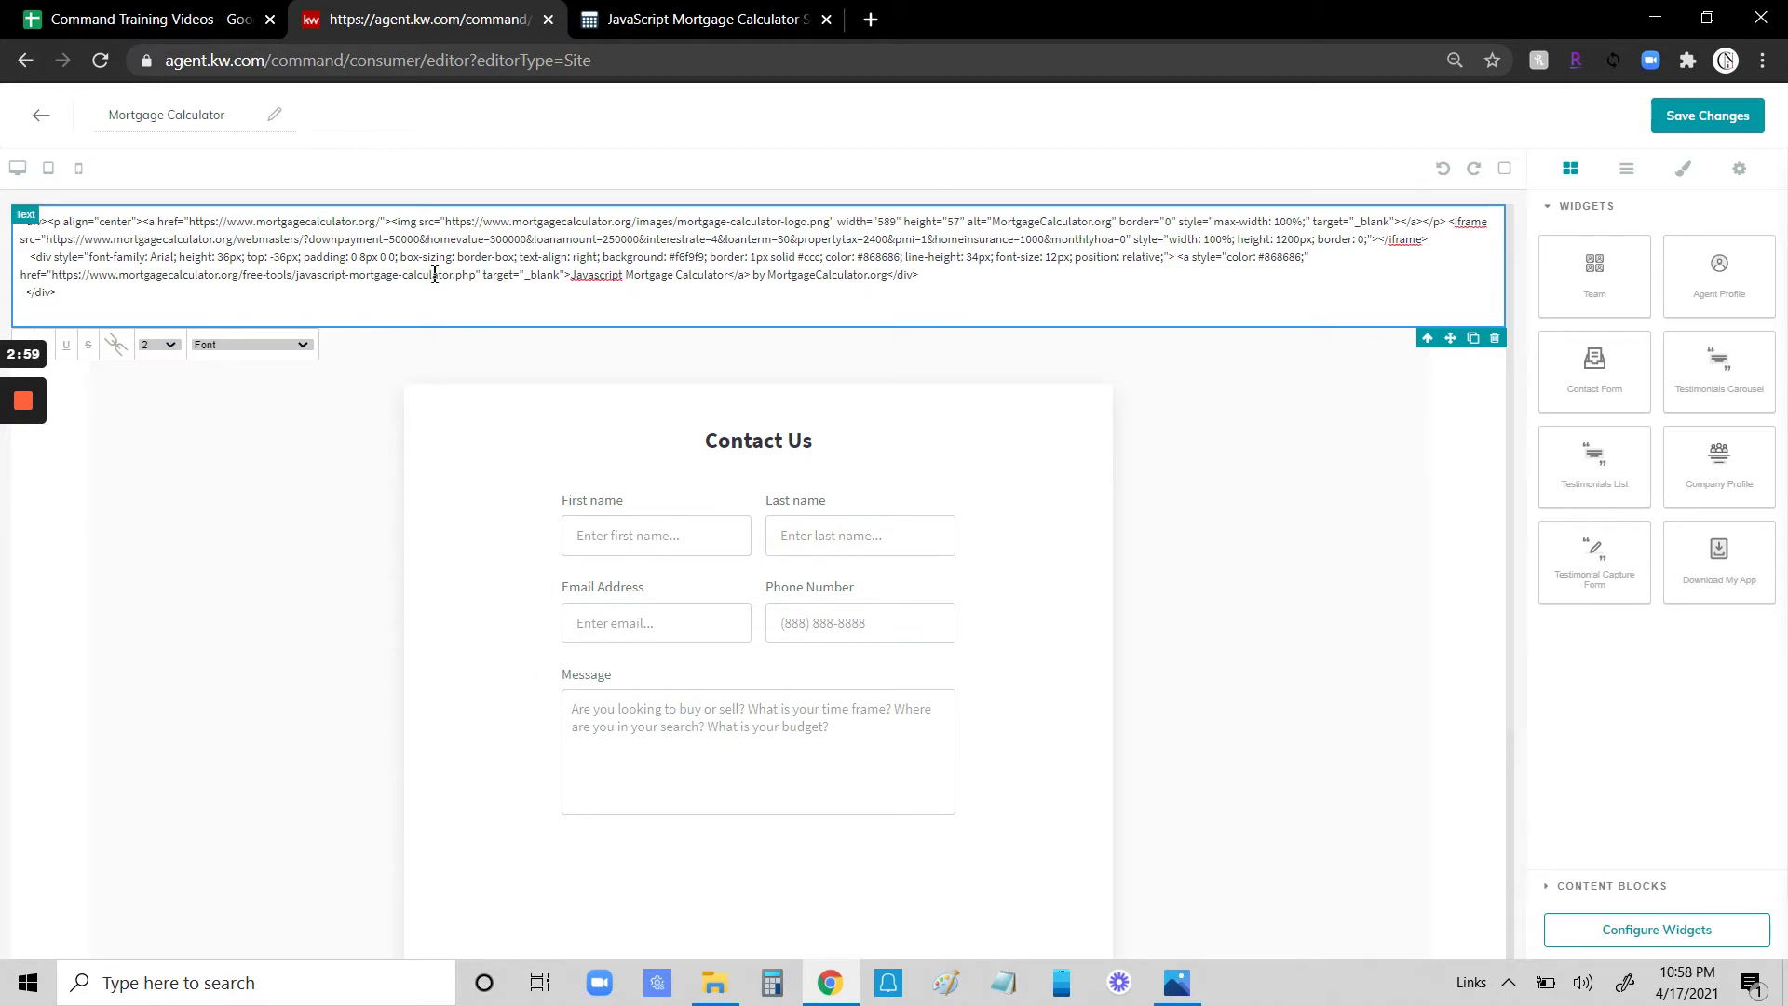
pyautogui.click(829, 163)
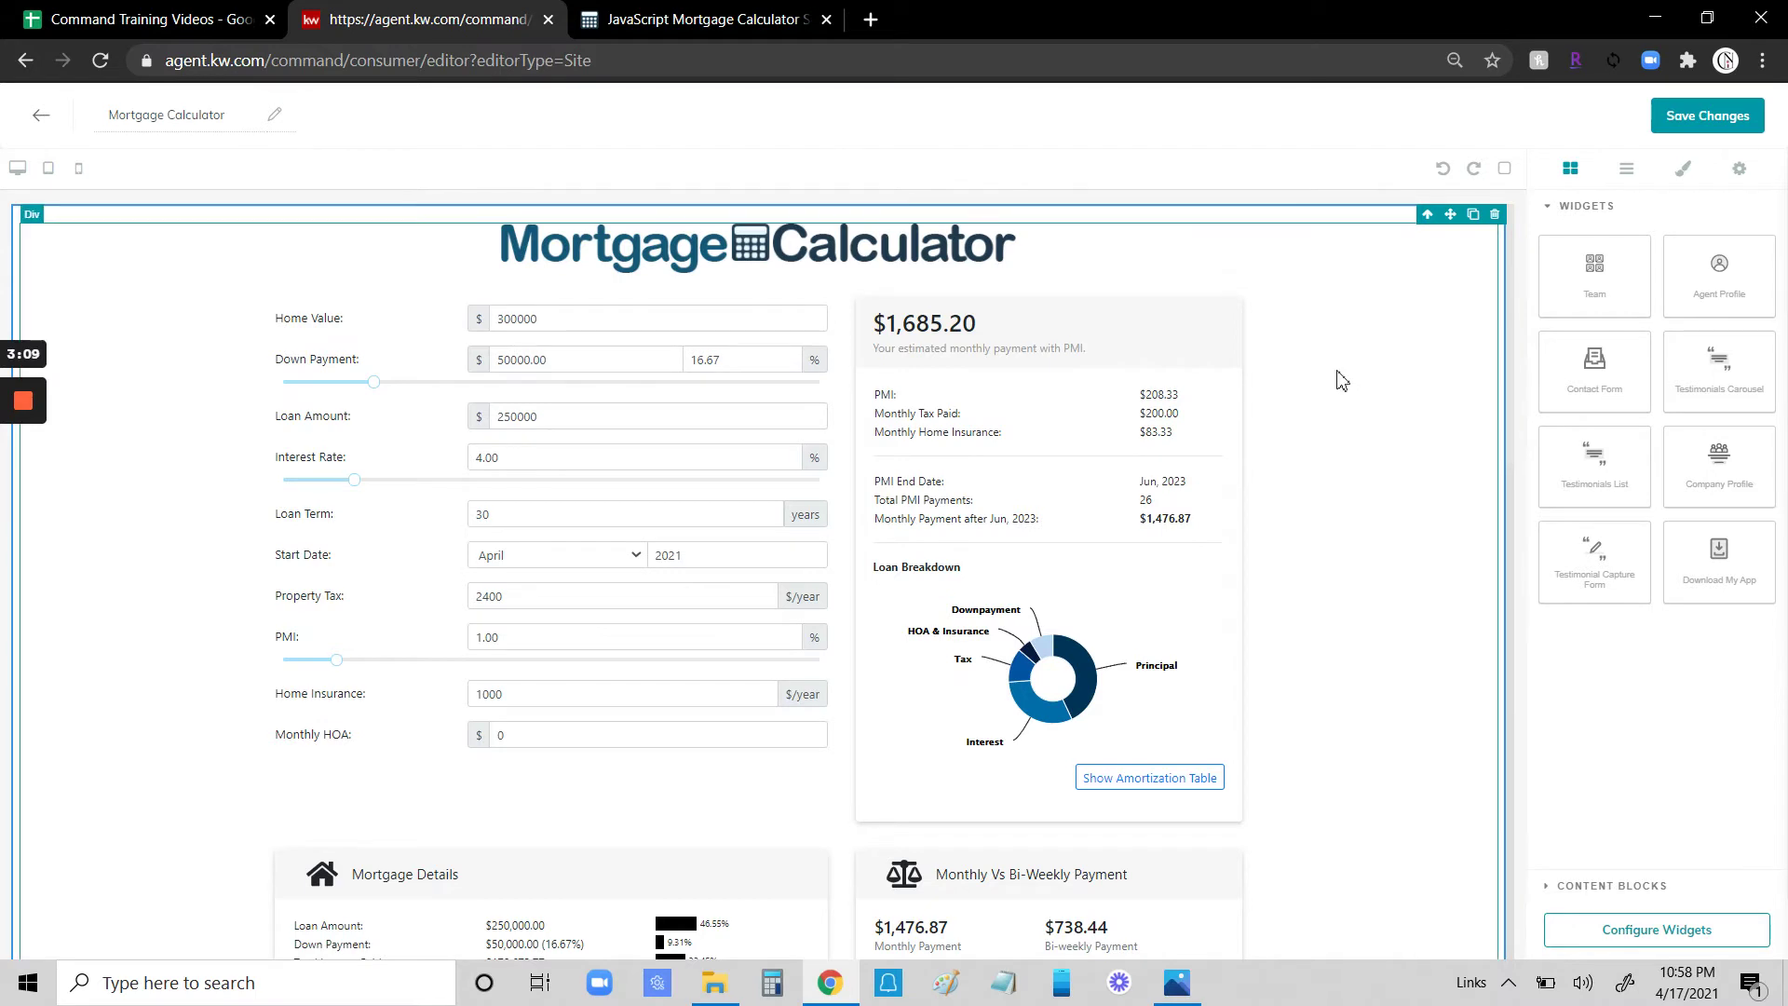
# Configure the Contact Form widget below the calculator, setting its heading to "Contact" followed by the agent's first name.
pyautogui.scroll(-9, 1360, 371)
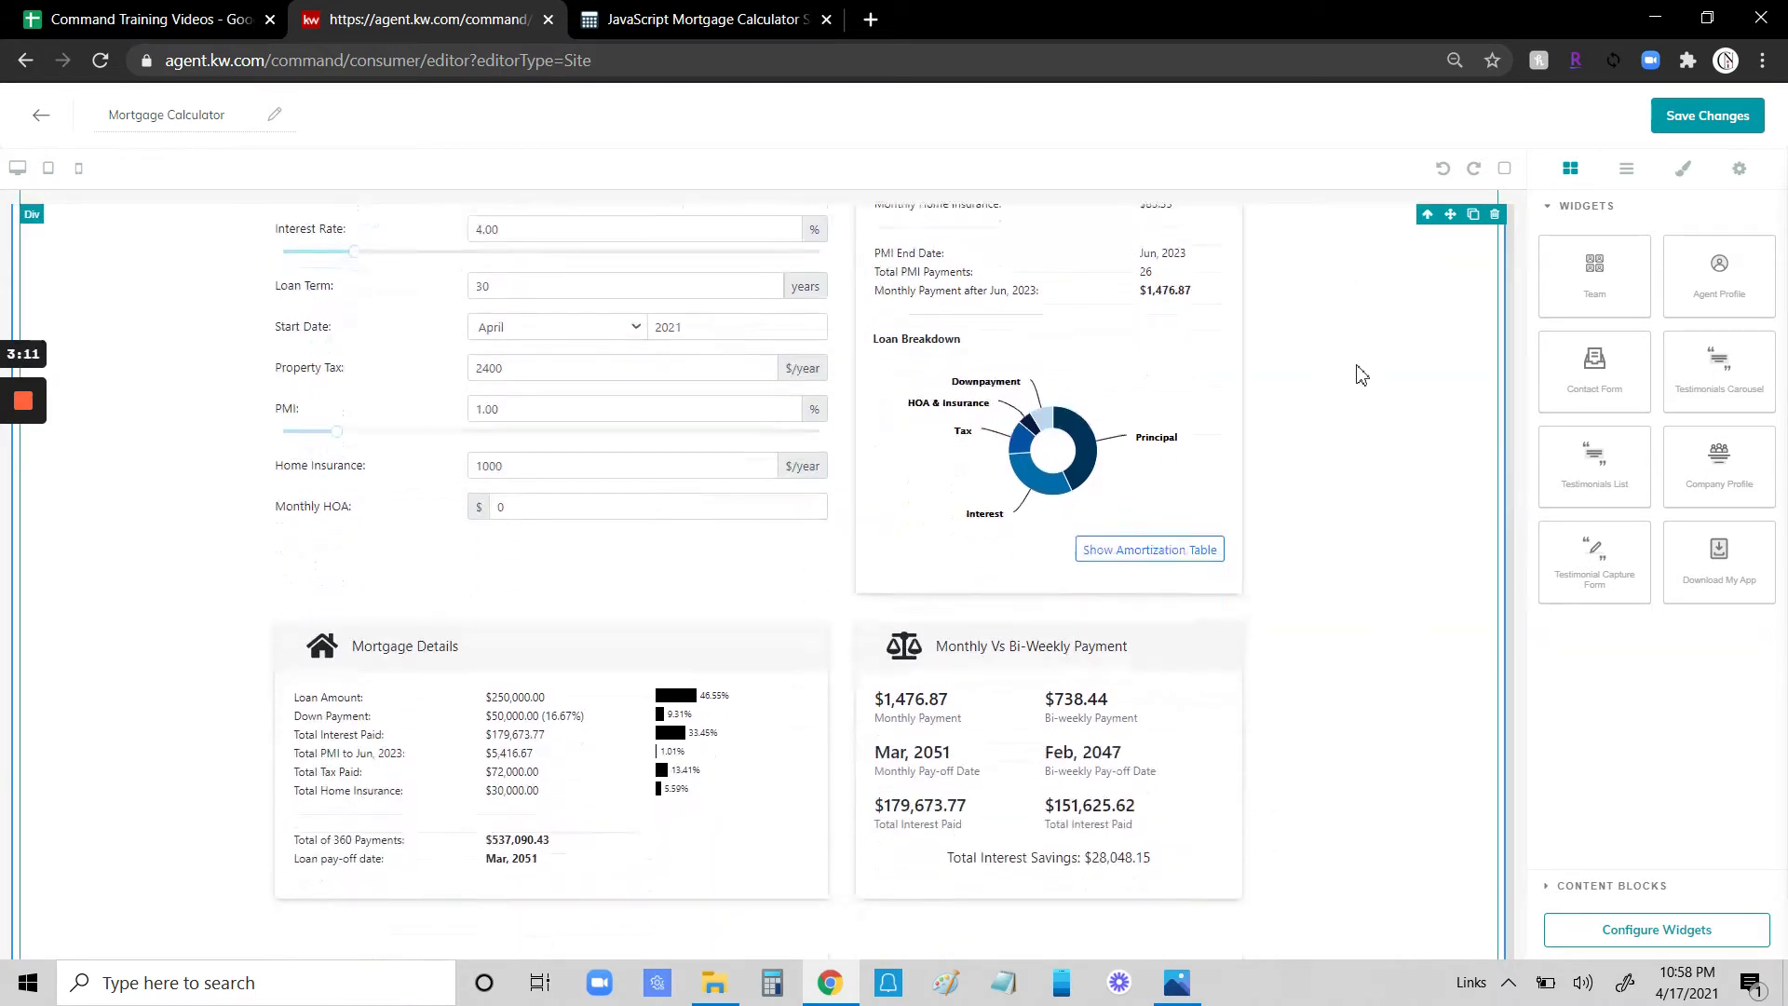
pyautogui.scroll(-4, 1361, 376)
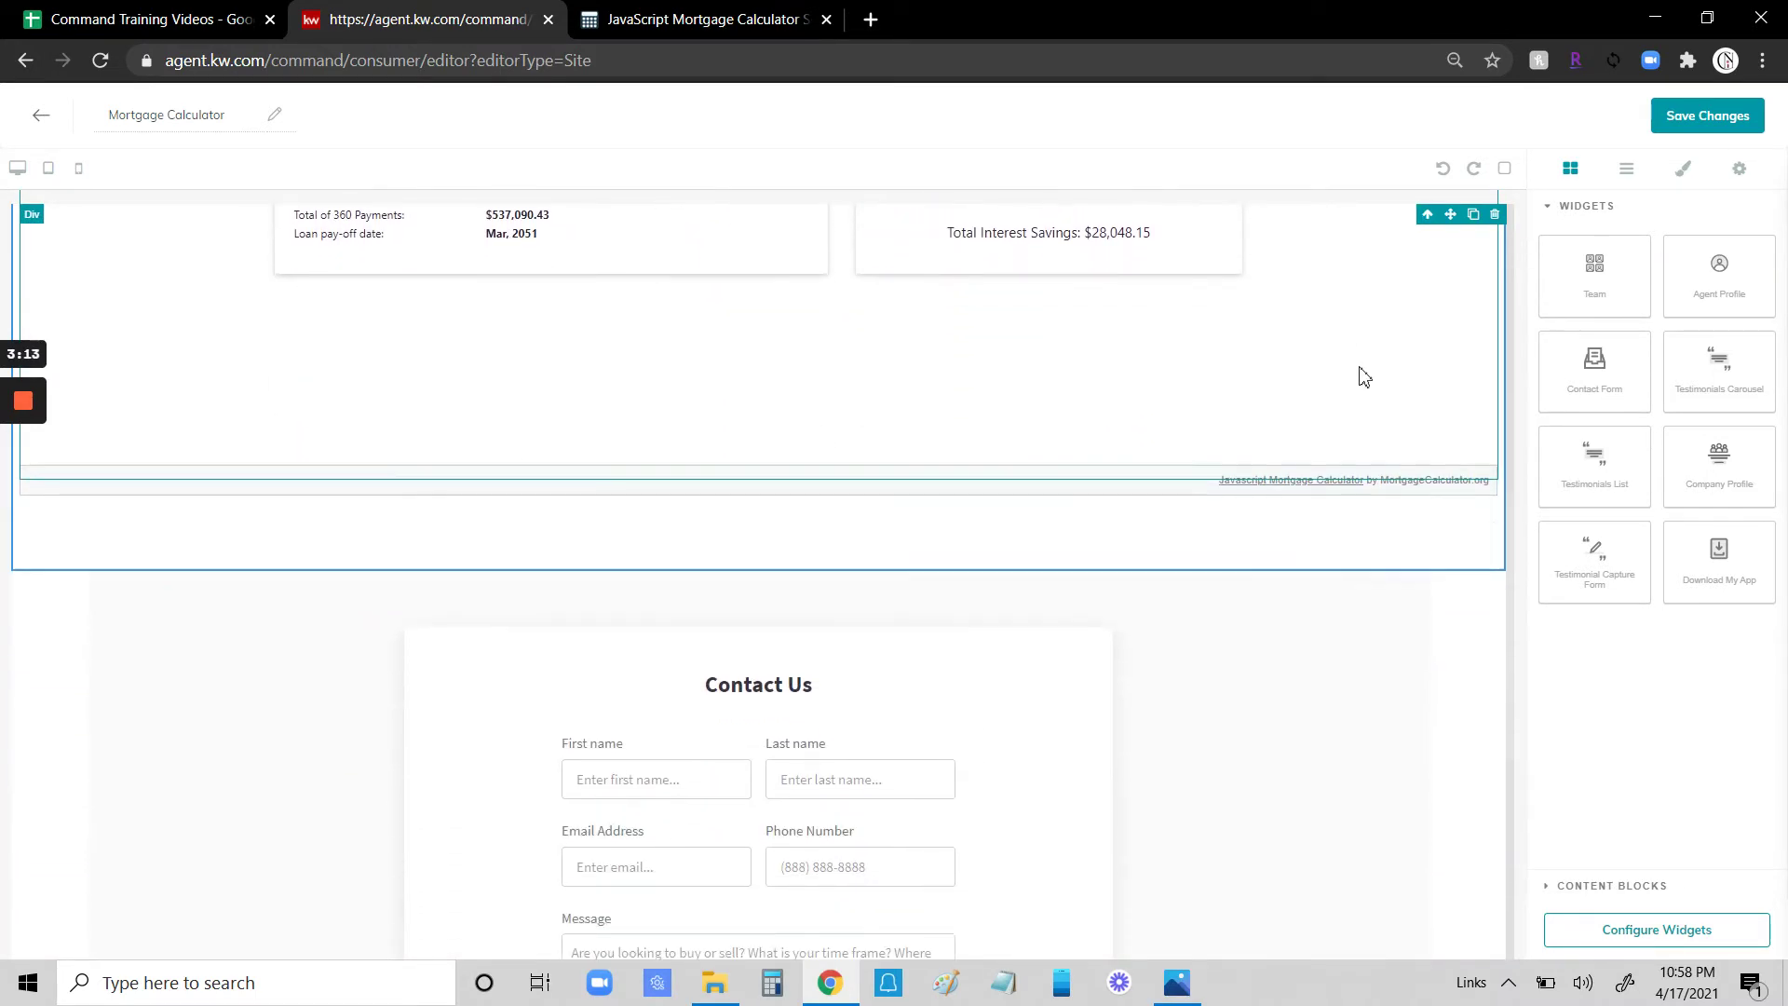
pyautogui.click(1298, 603)
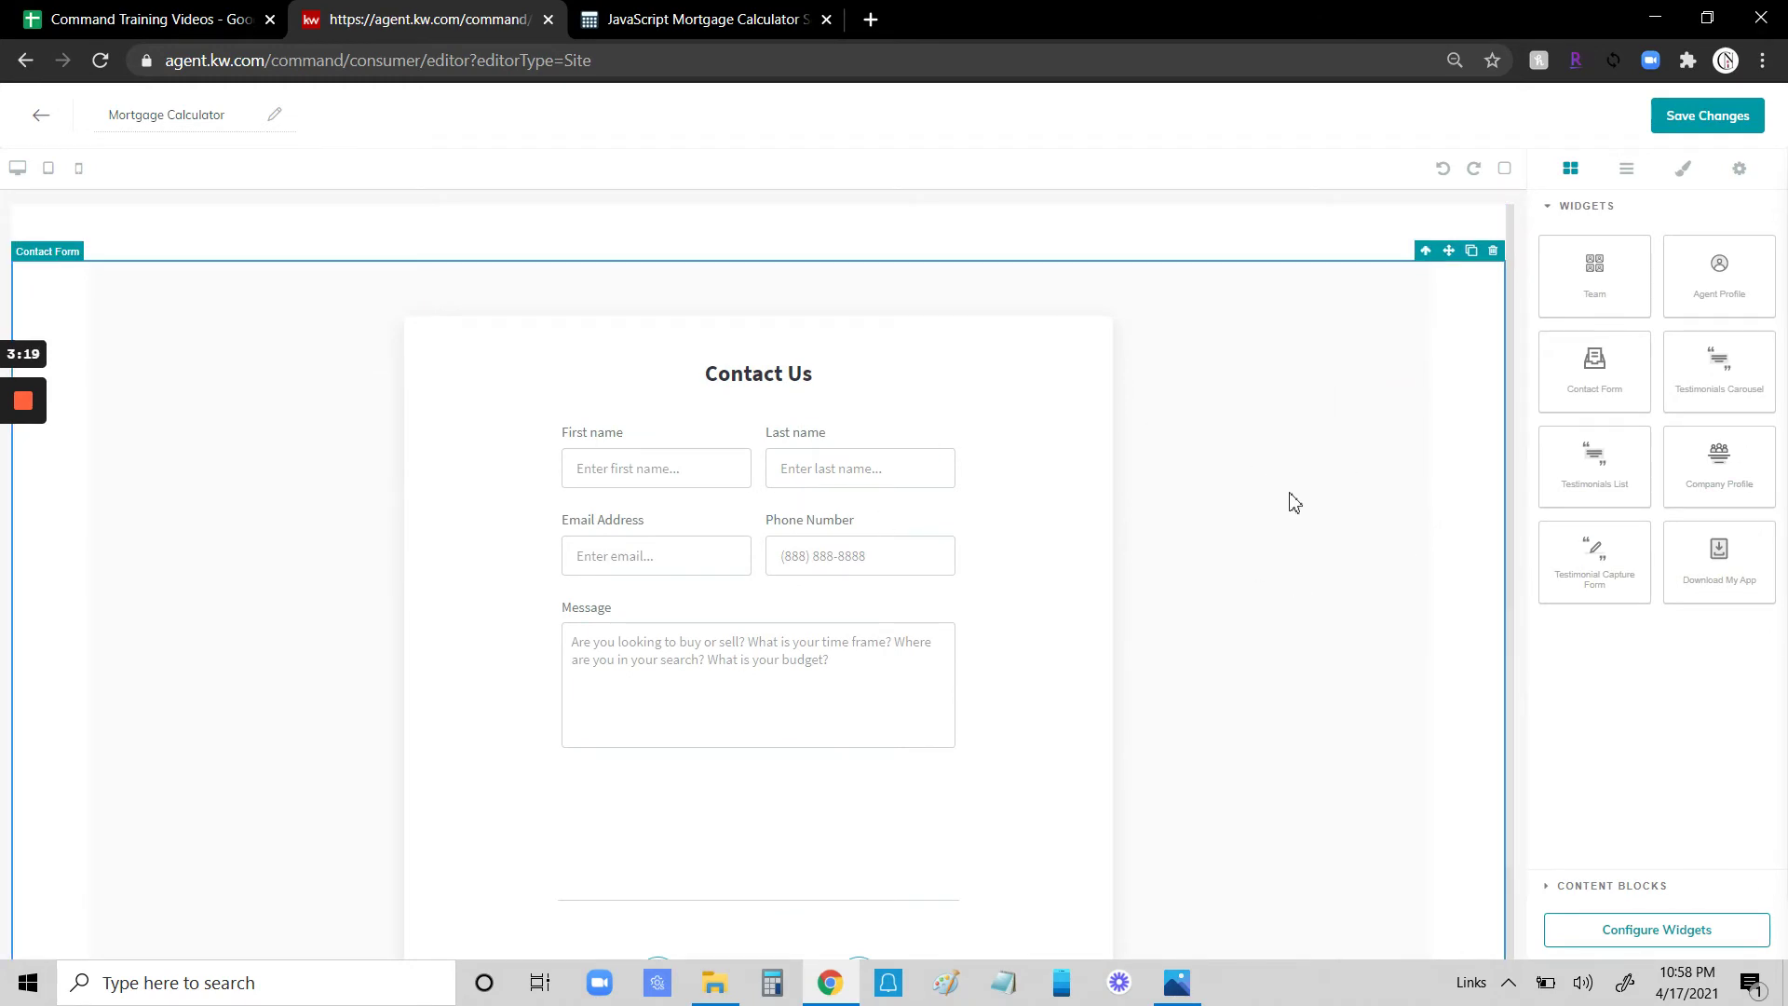
pyautogui.click(1181, 561)
pyautogui.click(1672, 939)
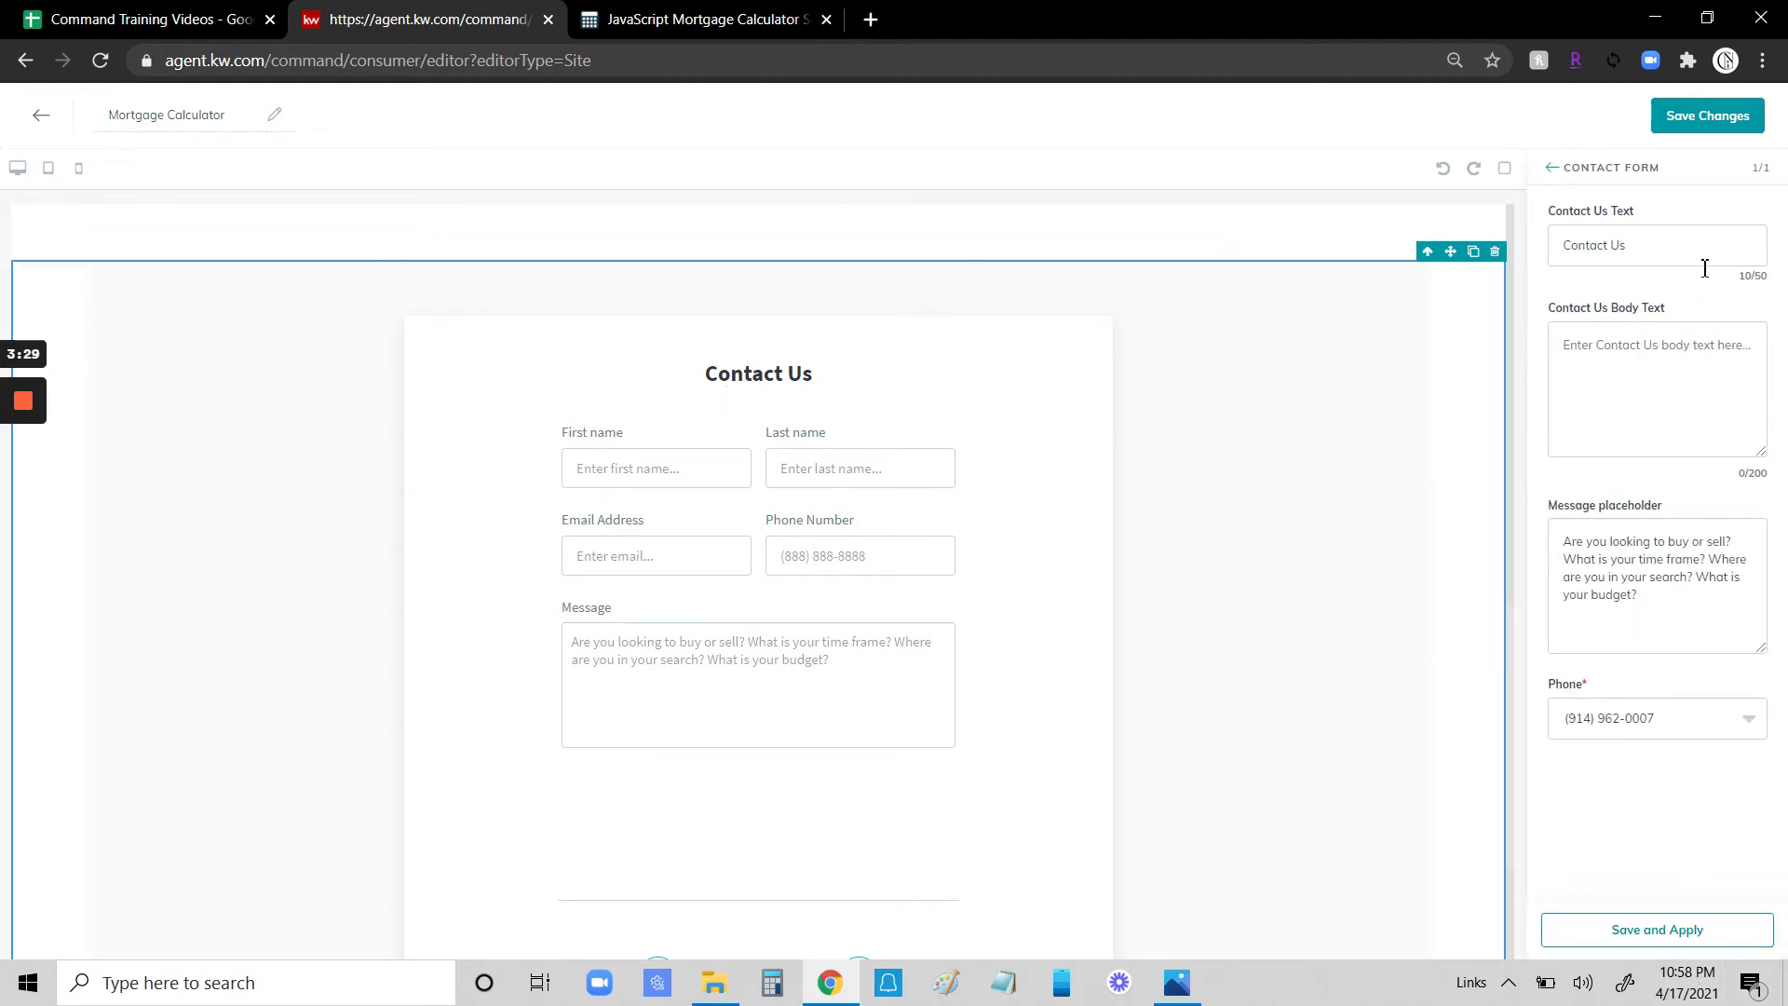
pyautogui.click(1674, 235)
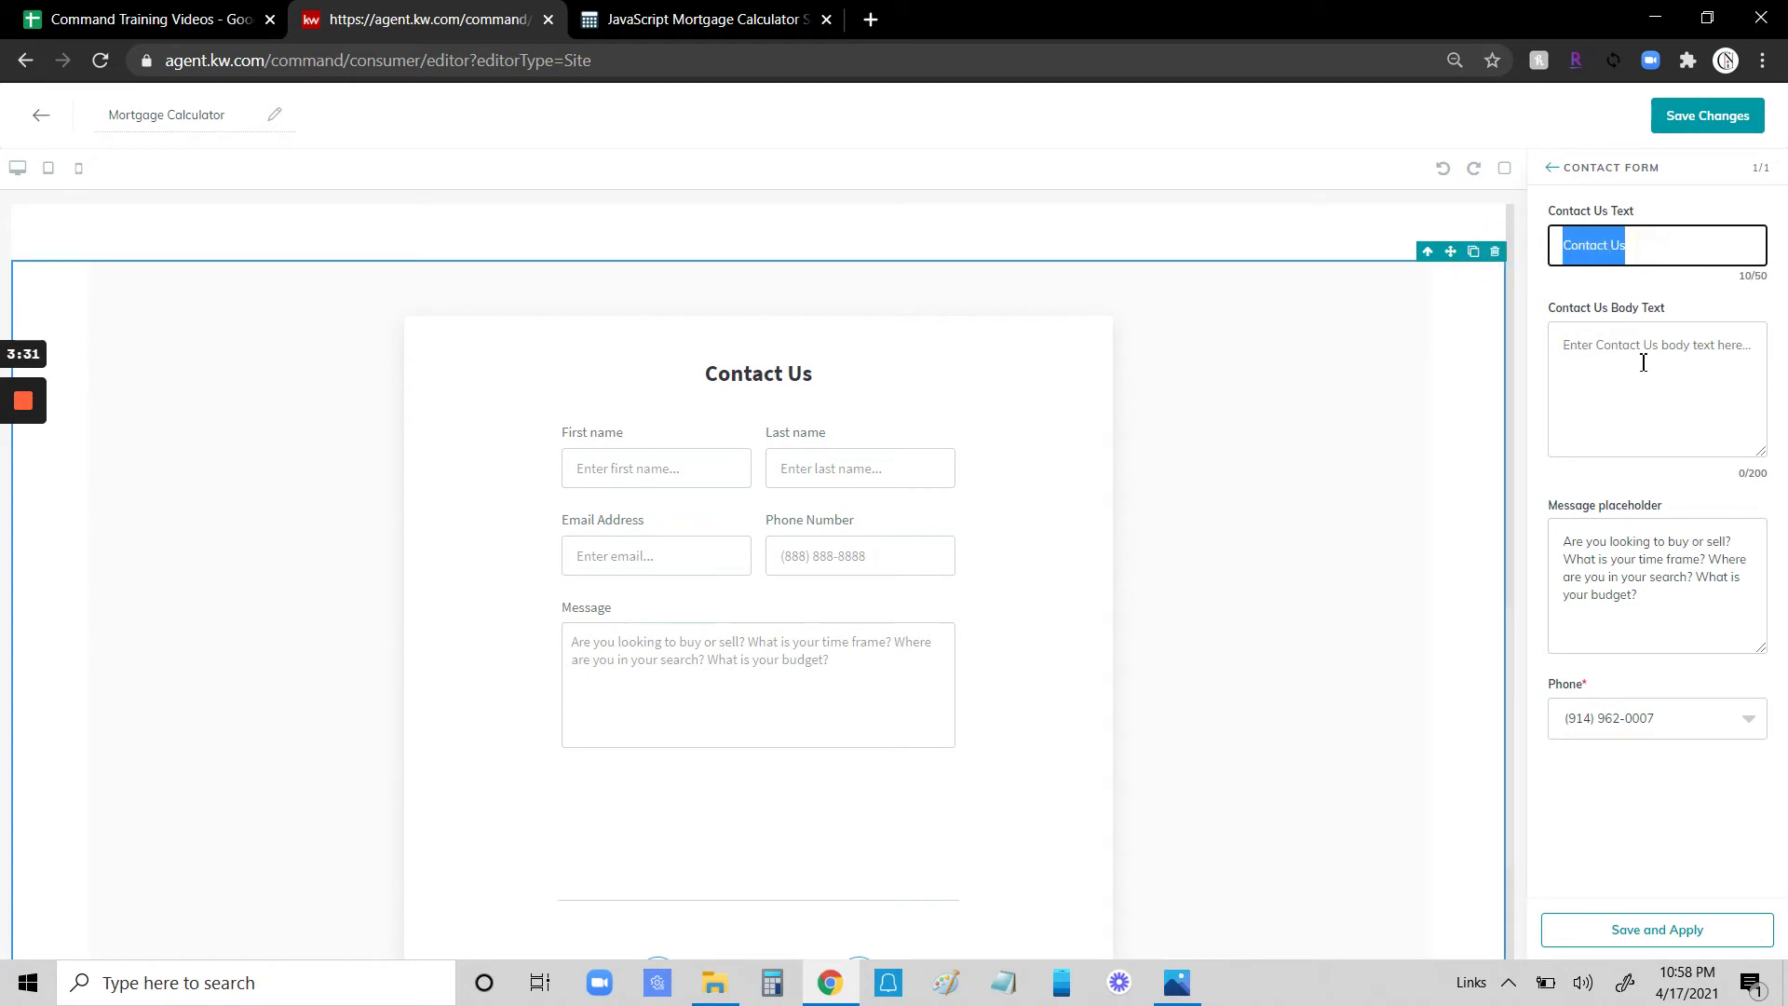
pyautogui.write('Co')
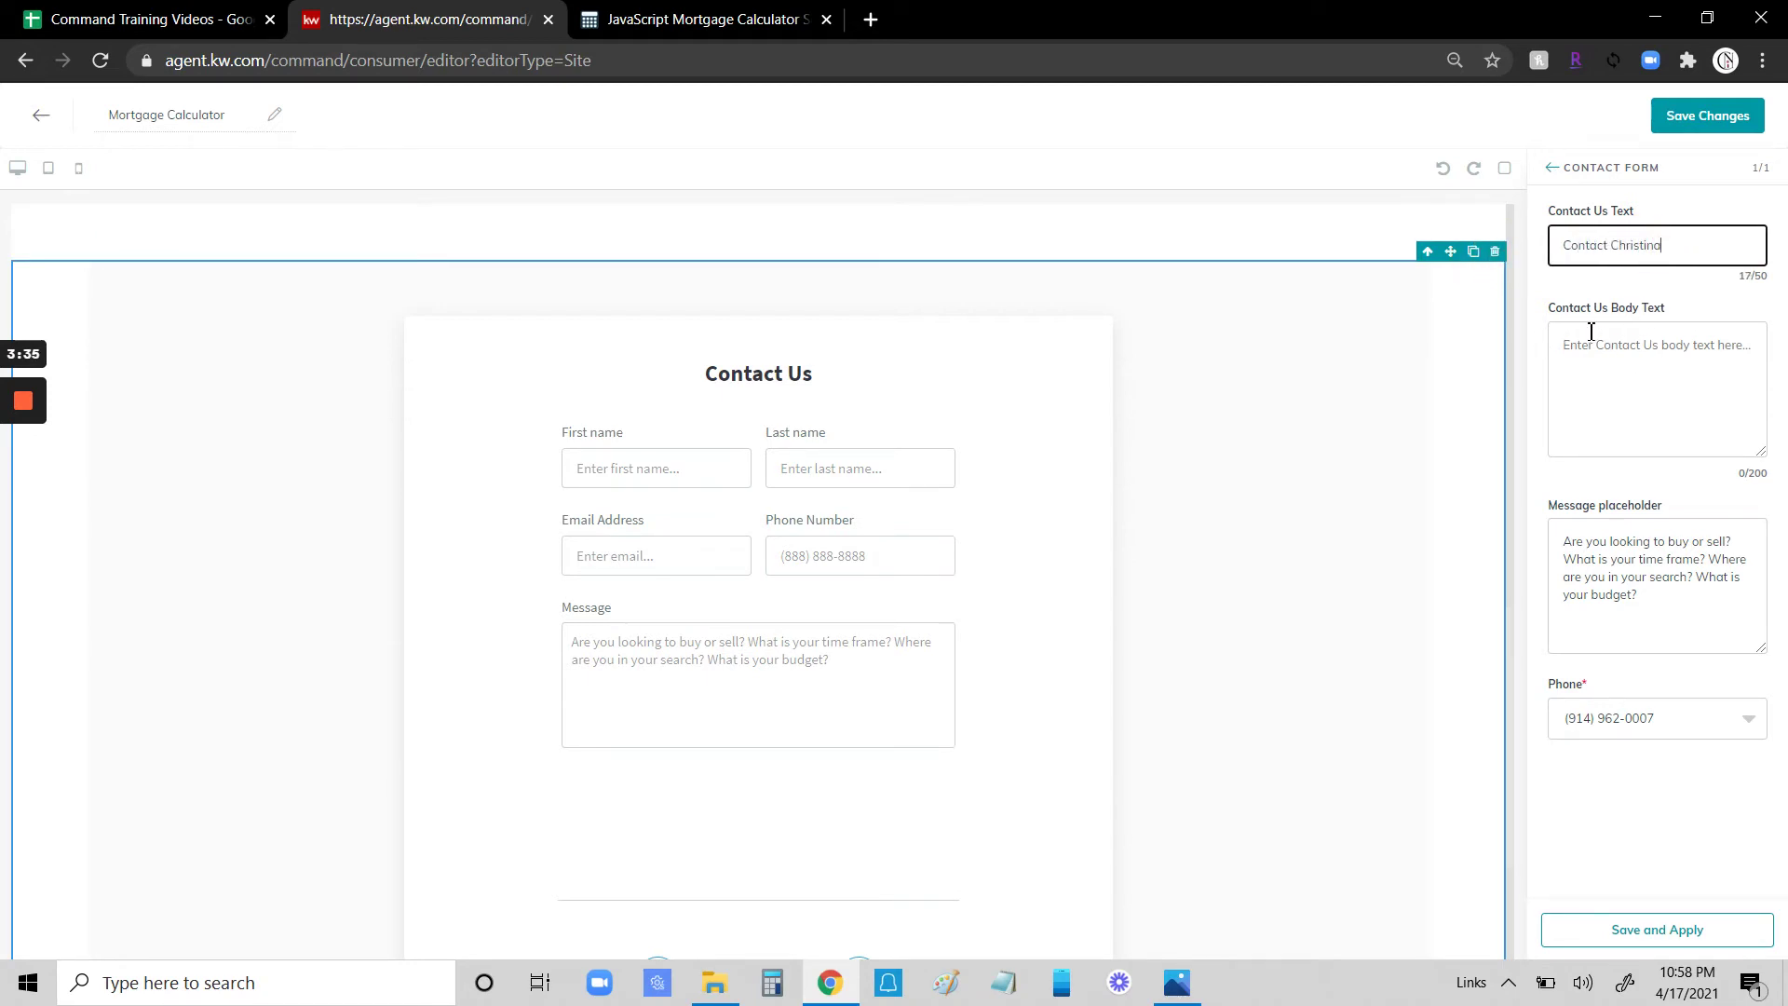
# Enter a single blank space as the contact form's body text, then save and apply the widget settings.
pyautogui.click(1557, 355)
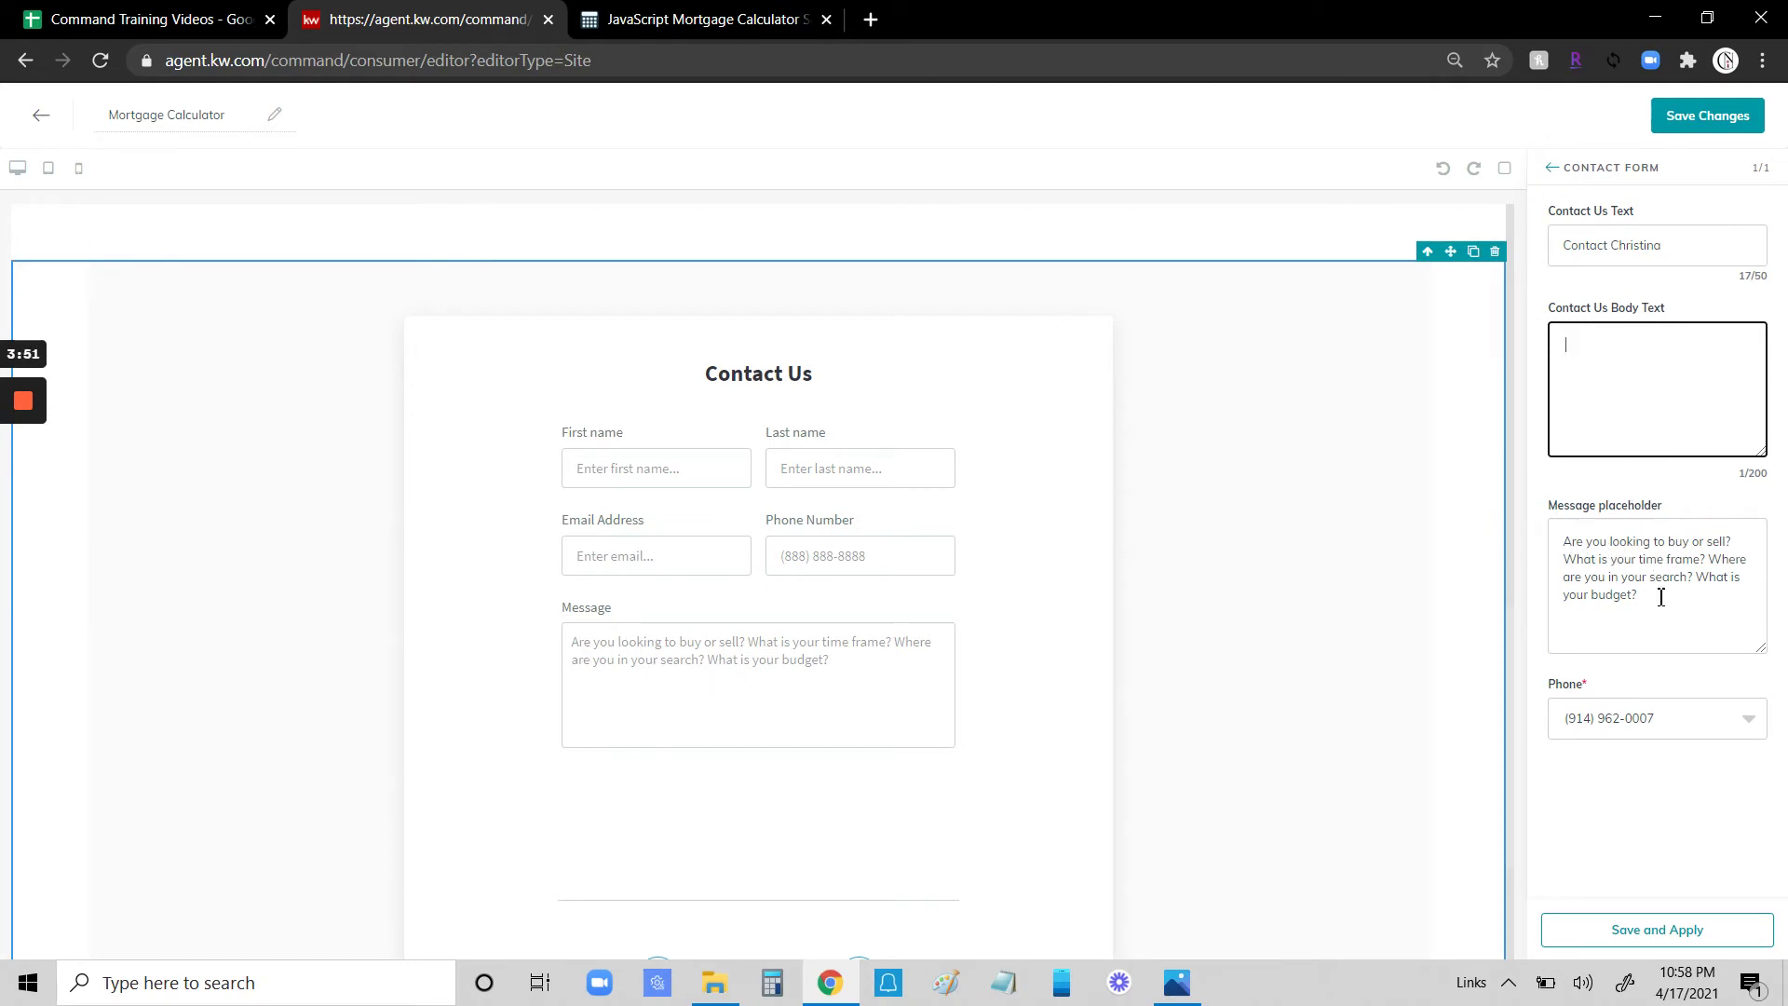
pyautogui.click(1749, 722)
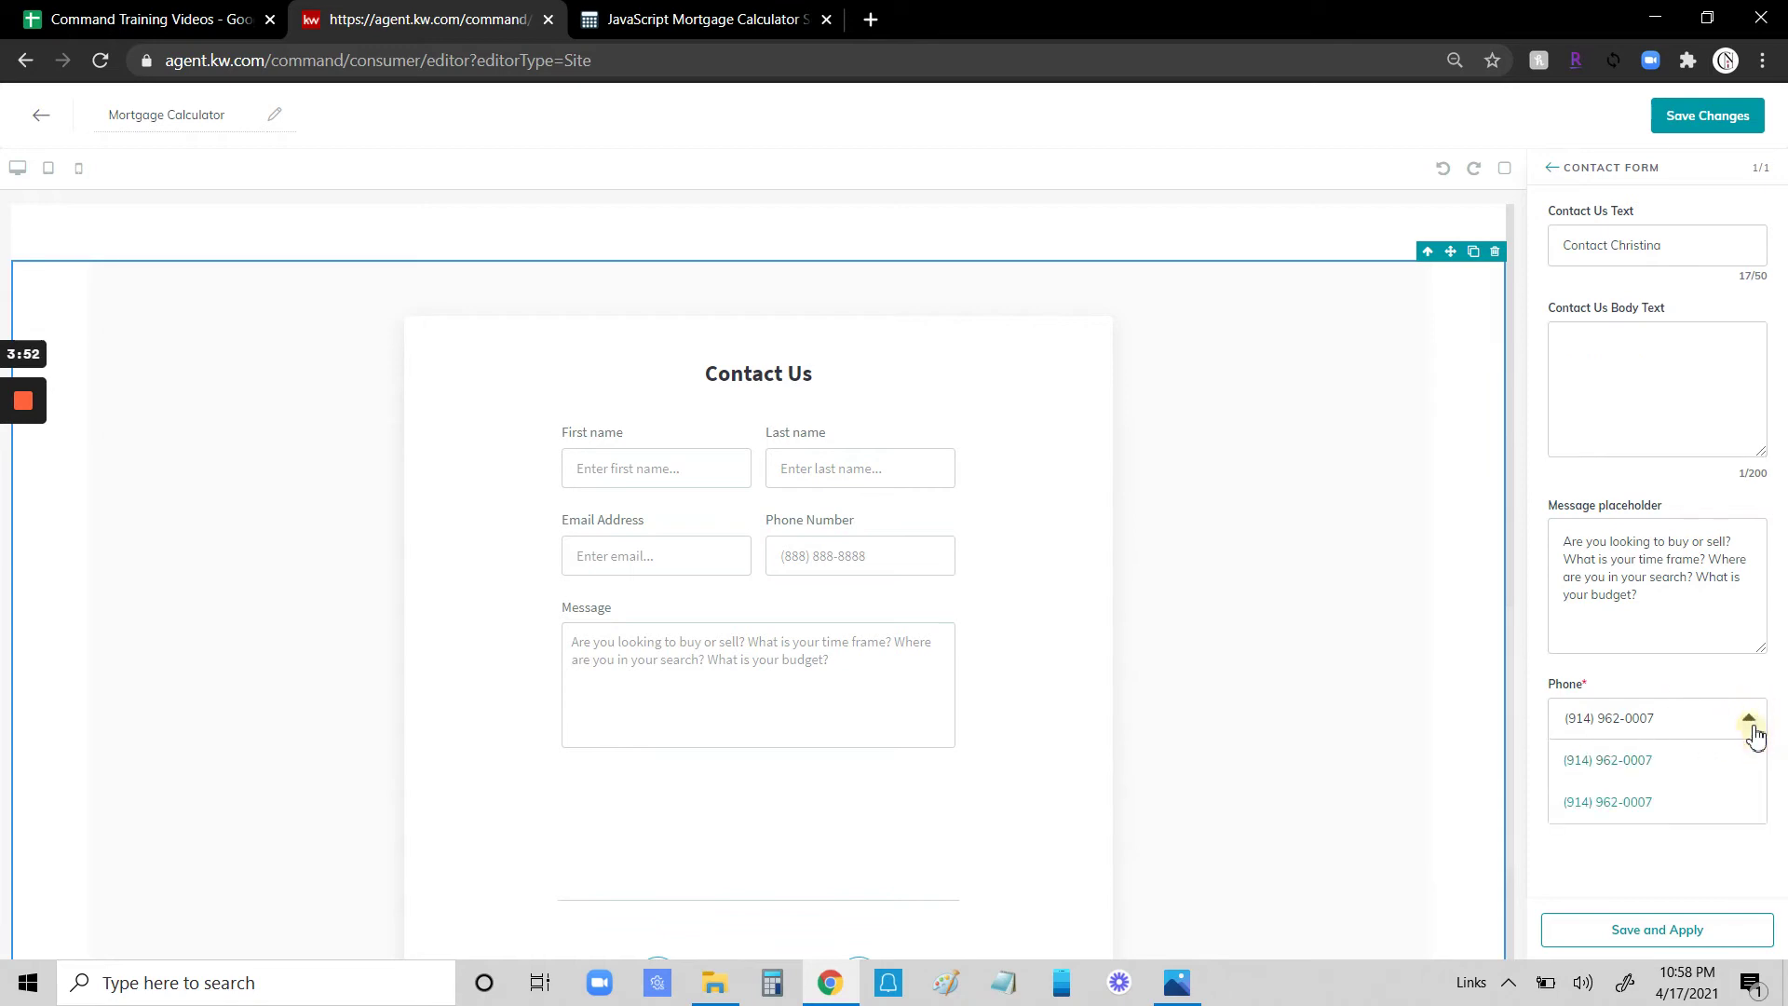
pyautogui.click(1602, 725)
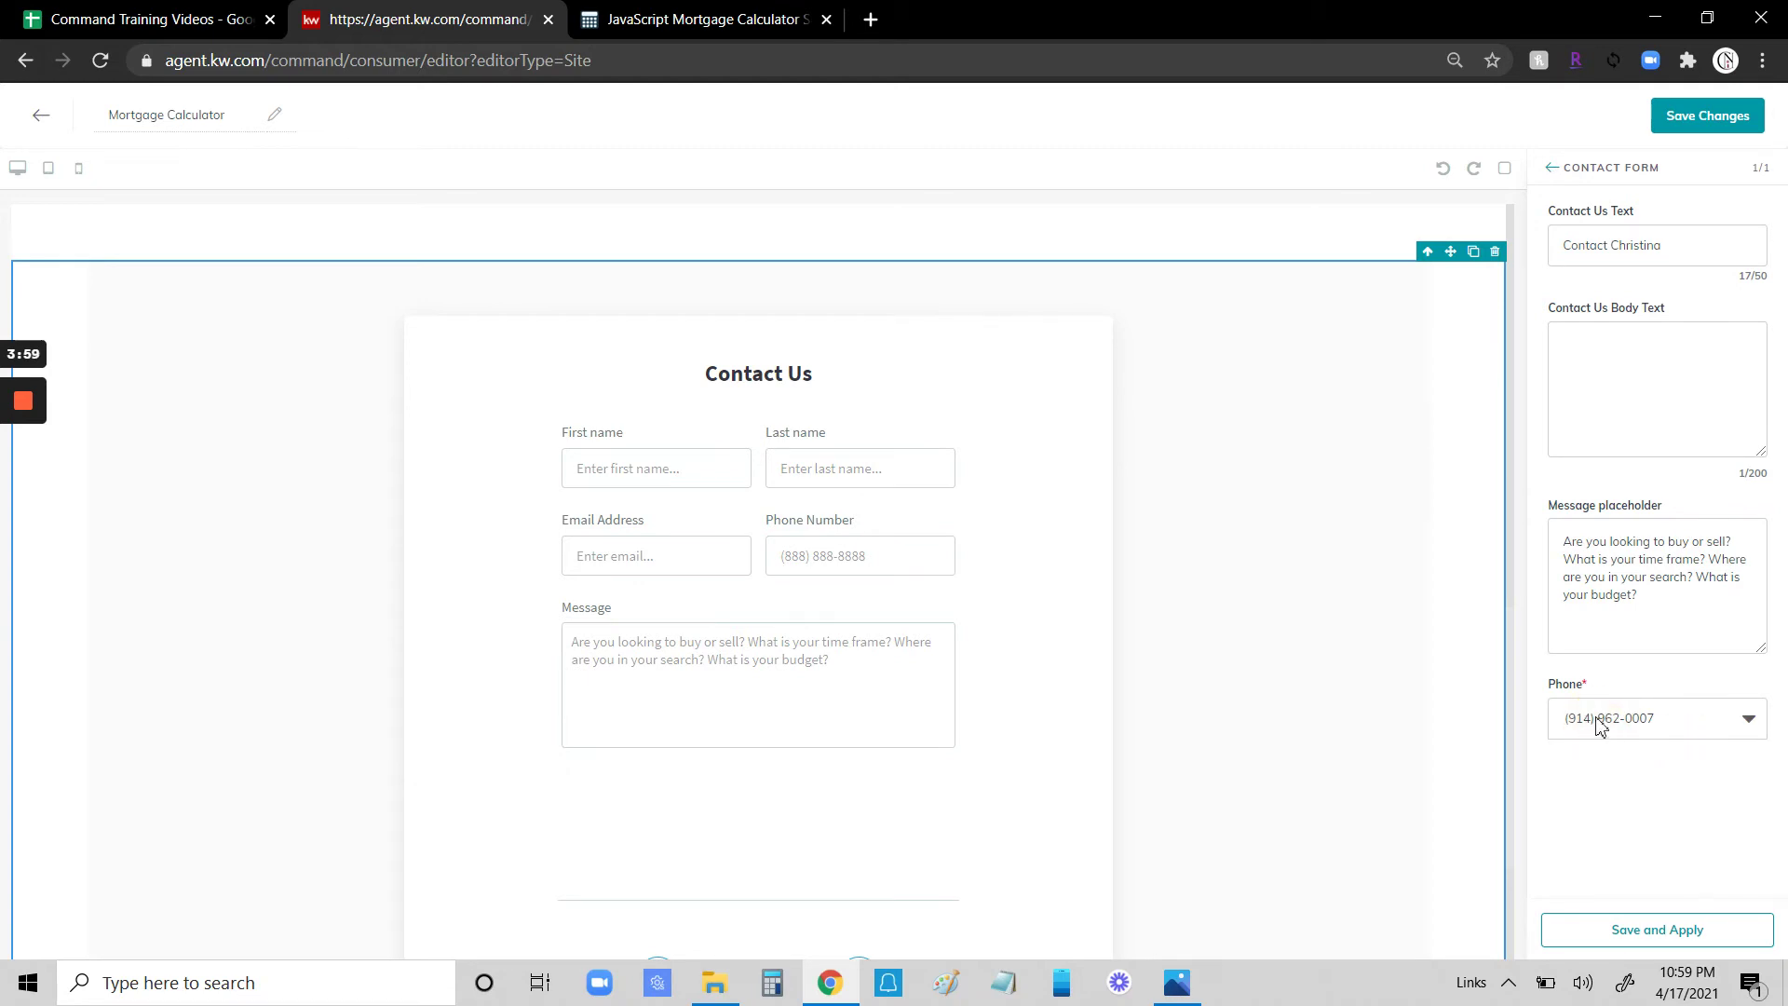
pyautogui.click(1654, 928)
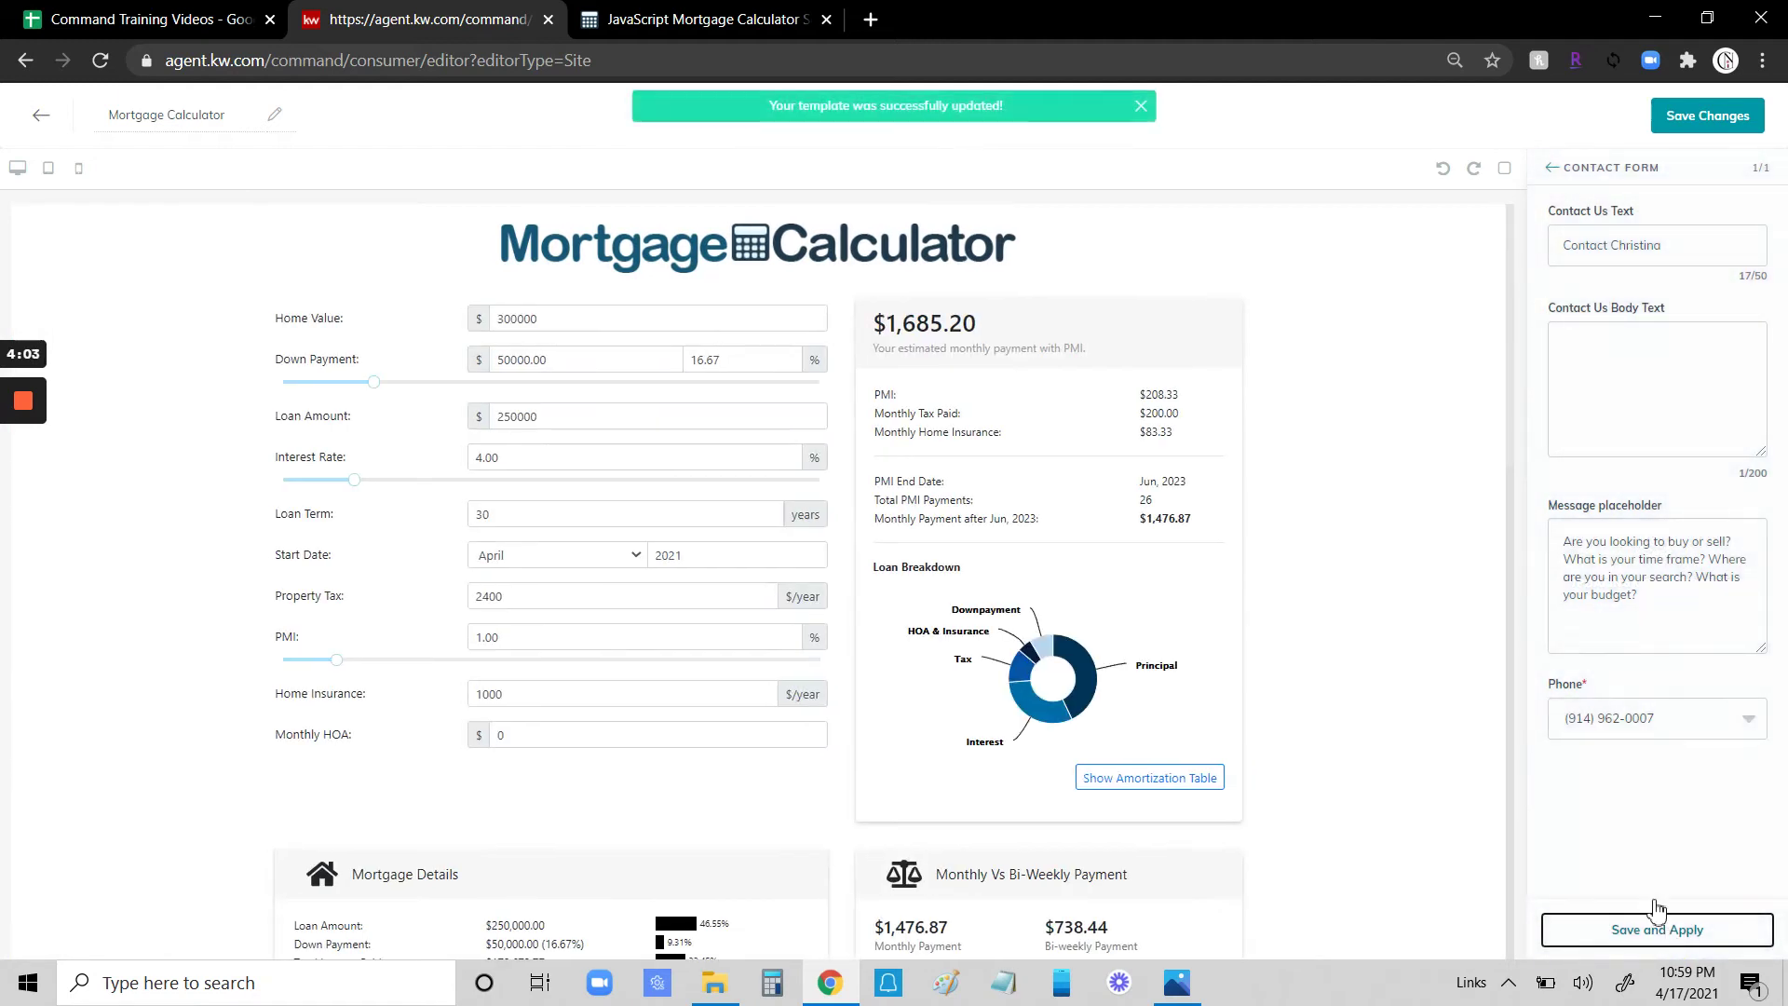
pyautogui.scroll(-15, 1417, 522)
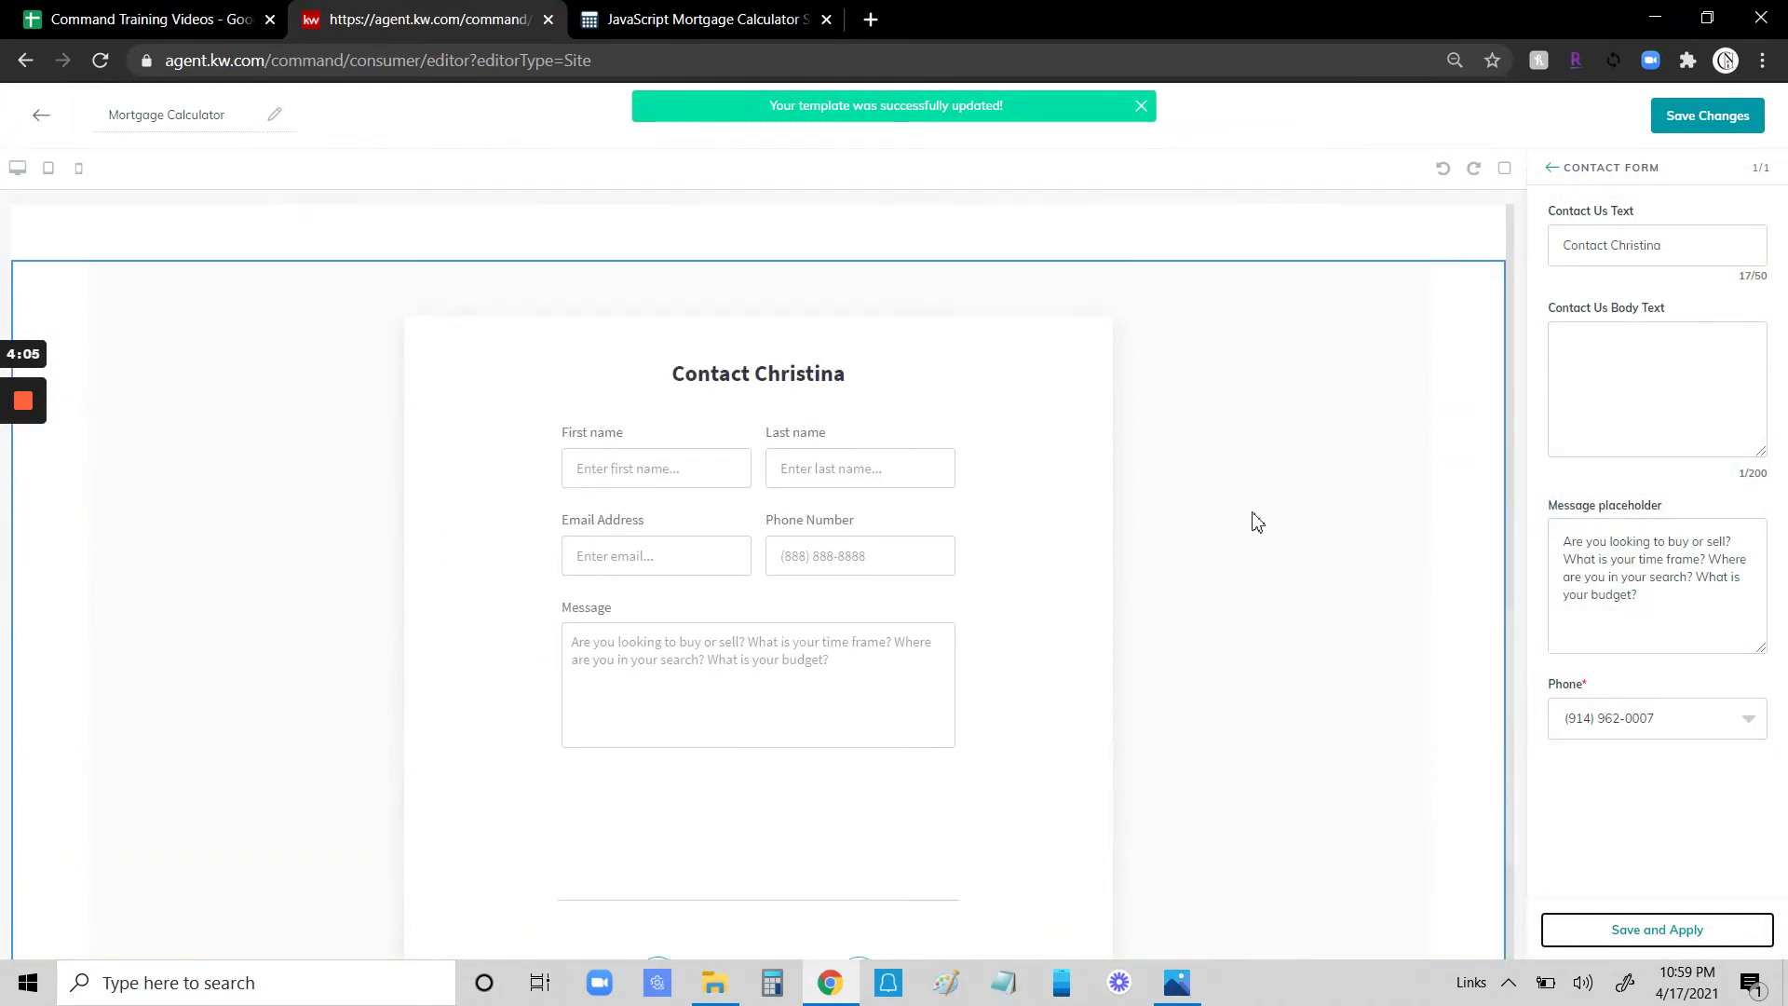
# Check the finished Mortgage Calculator page, save its changes and go on to the Agent Site Pages settings.
pyautogui.scroll(-3, 1249, 447)
pyautogui.scroll(15, 1252, 471)
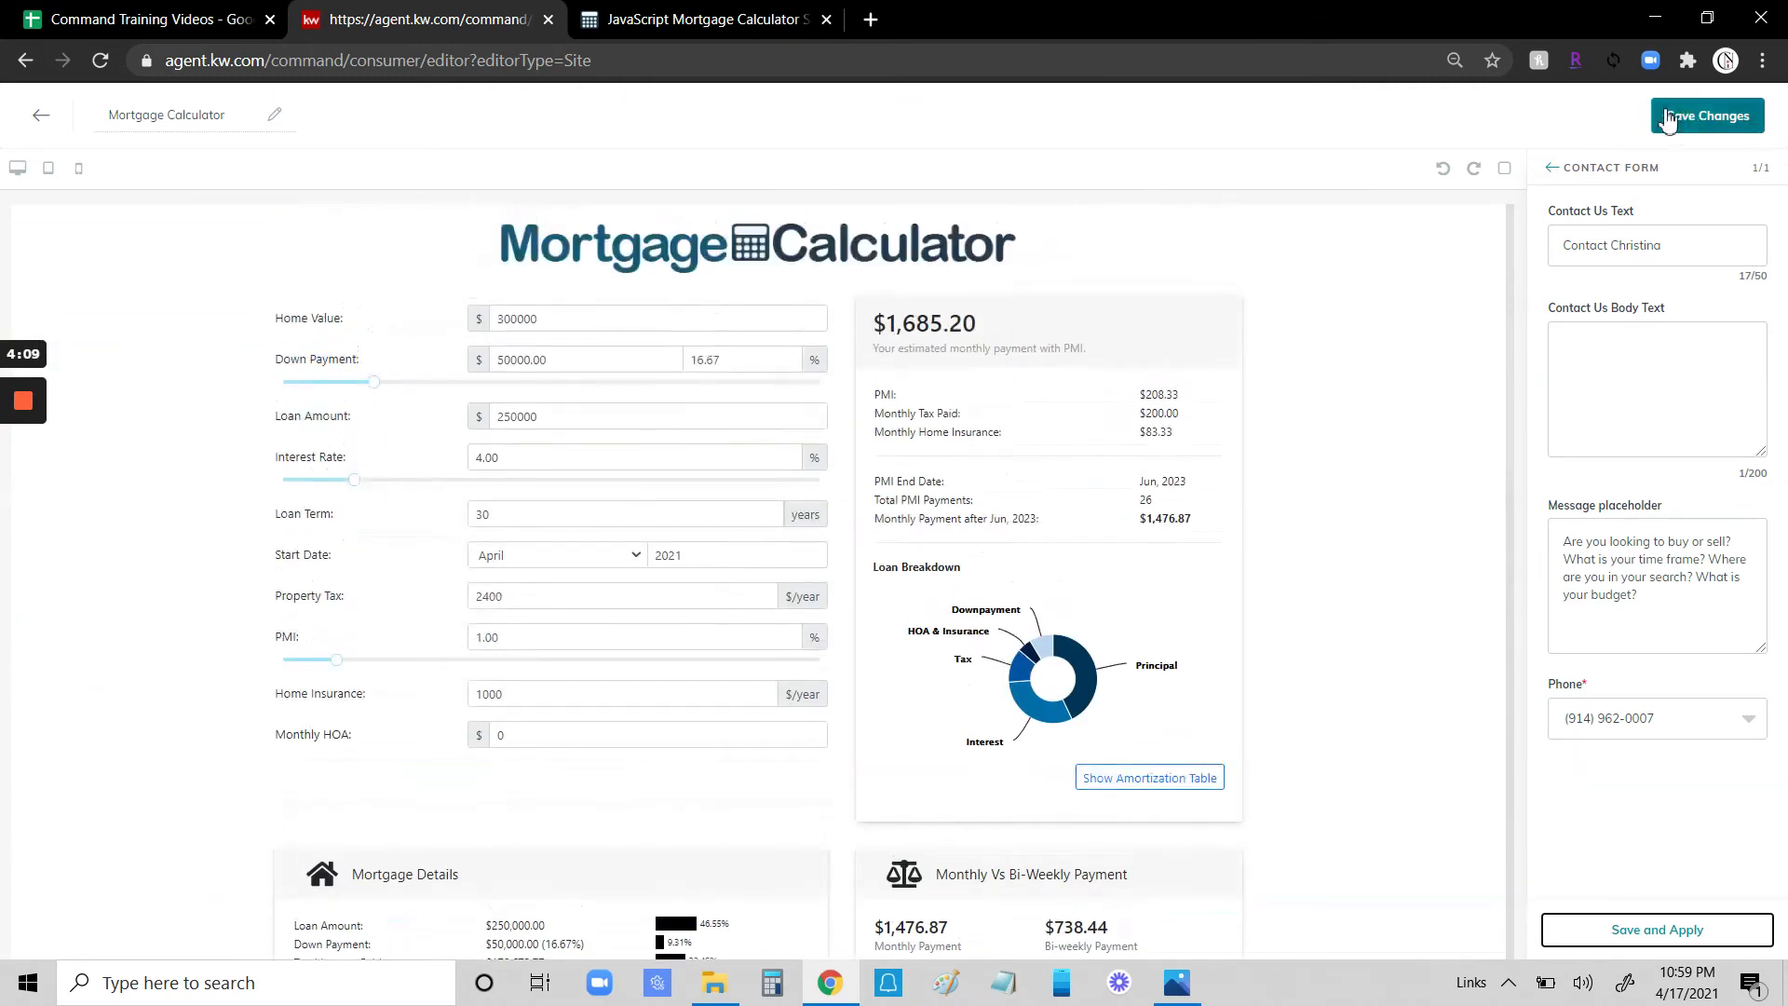
pyautogui.click(1703, 119)
pyautogui.click(973, 624)
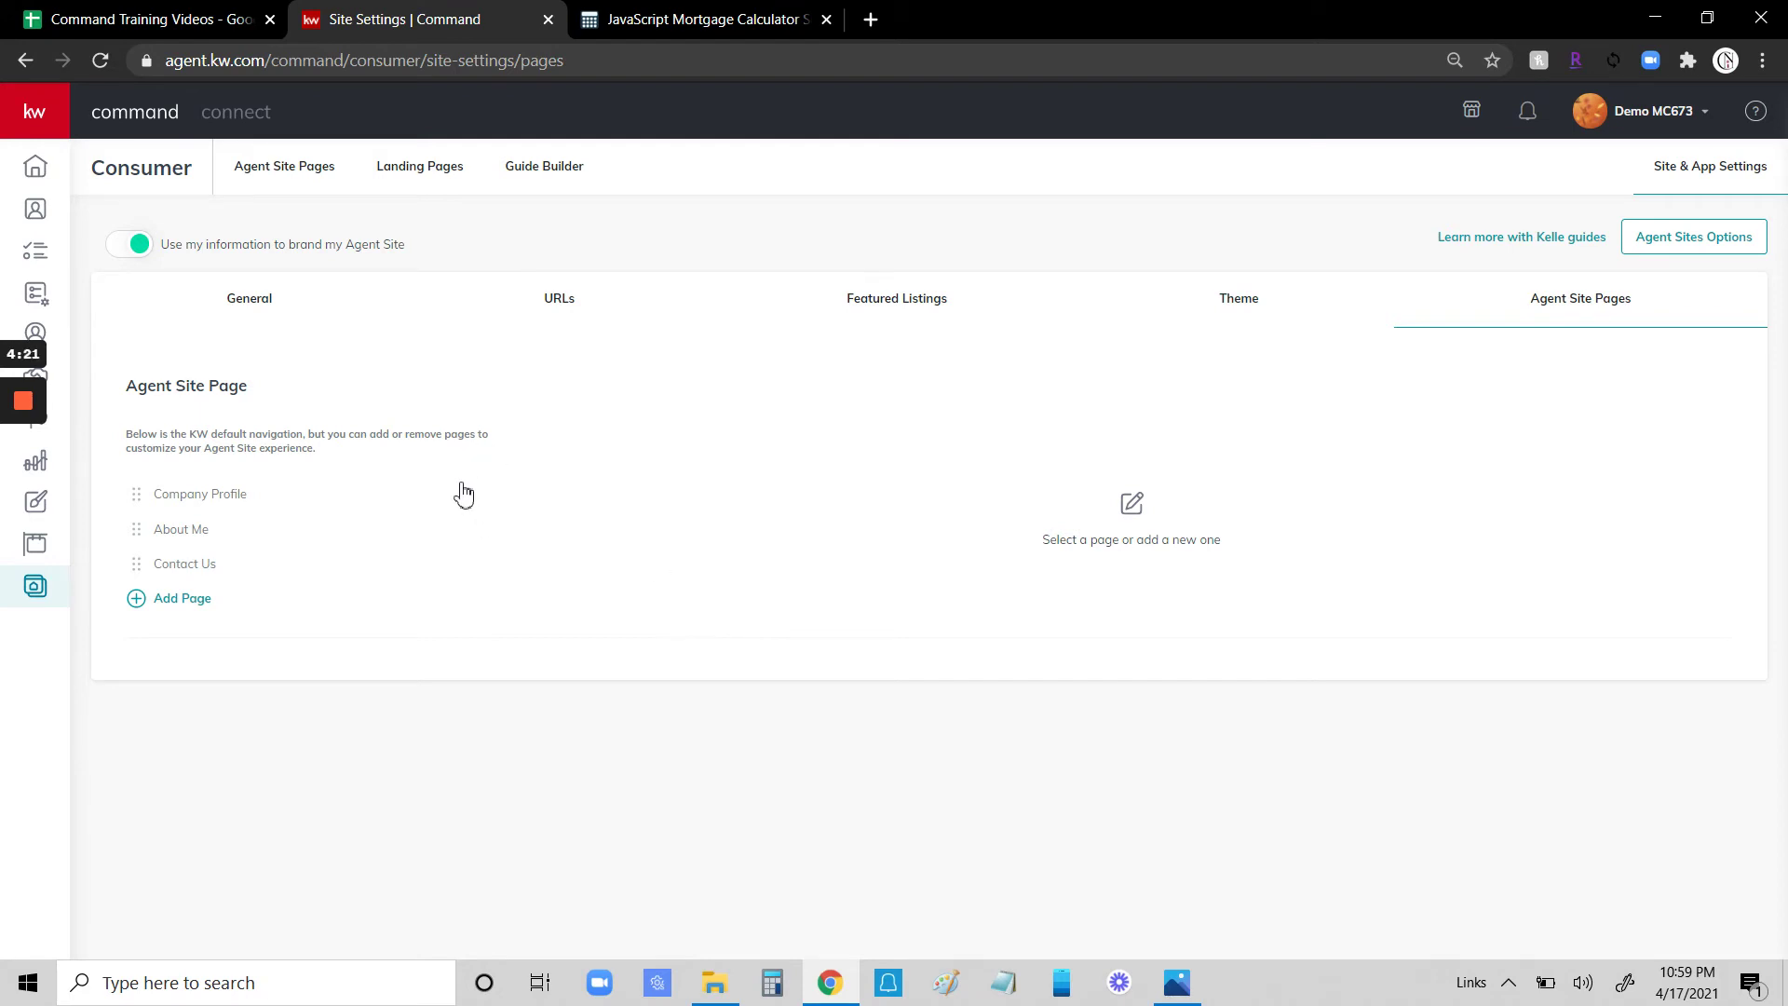
# Add a page to the agent site navigation, link it to the Mortgage Calculator page, and select its placeholder title.
pyautogui.click(174, 612)
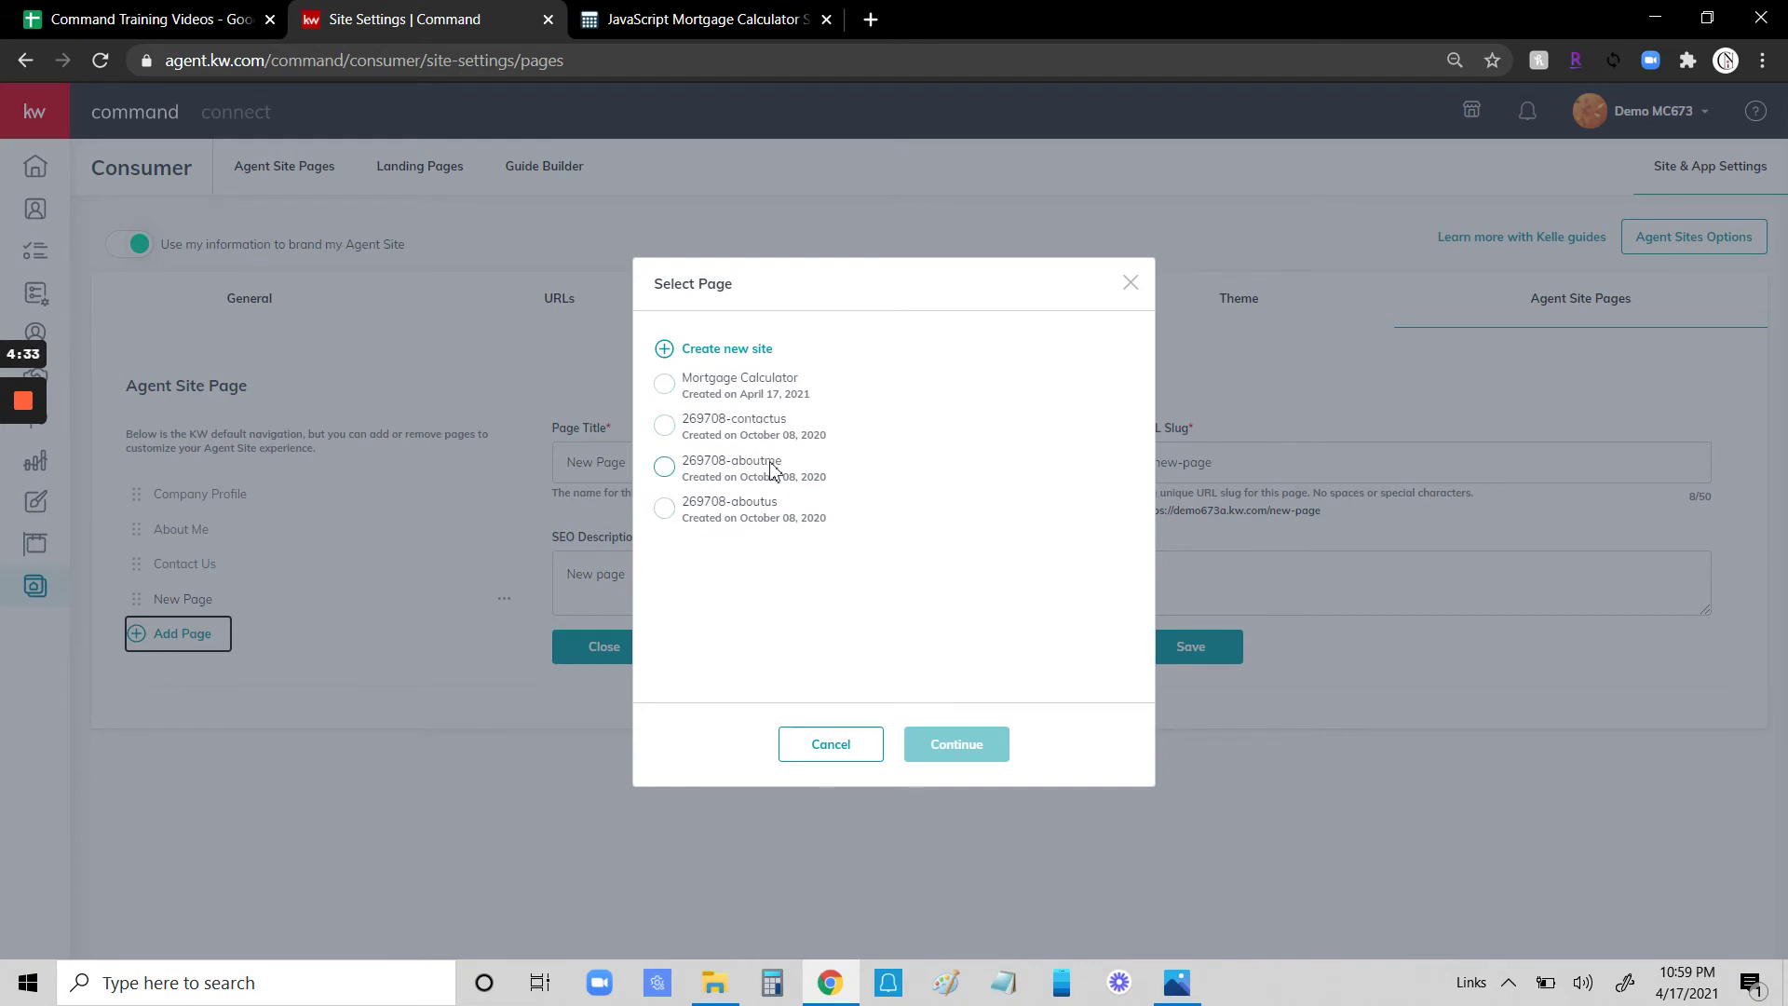
pyautogui.click(665, 385)
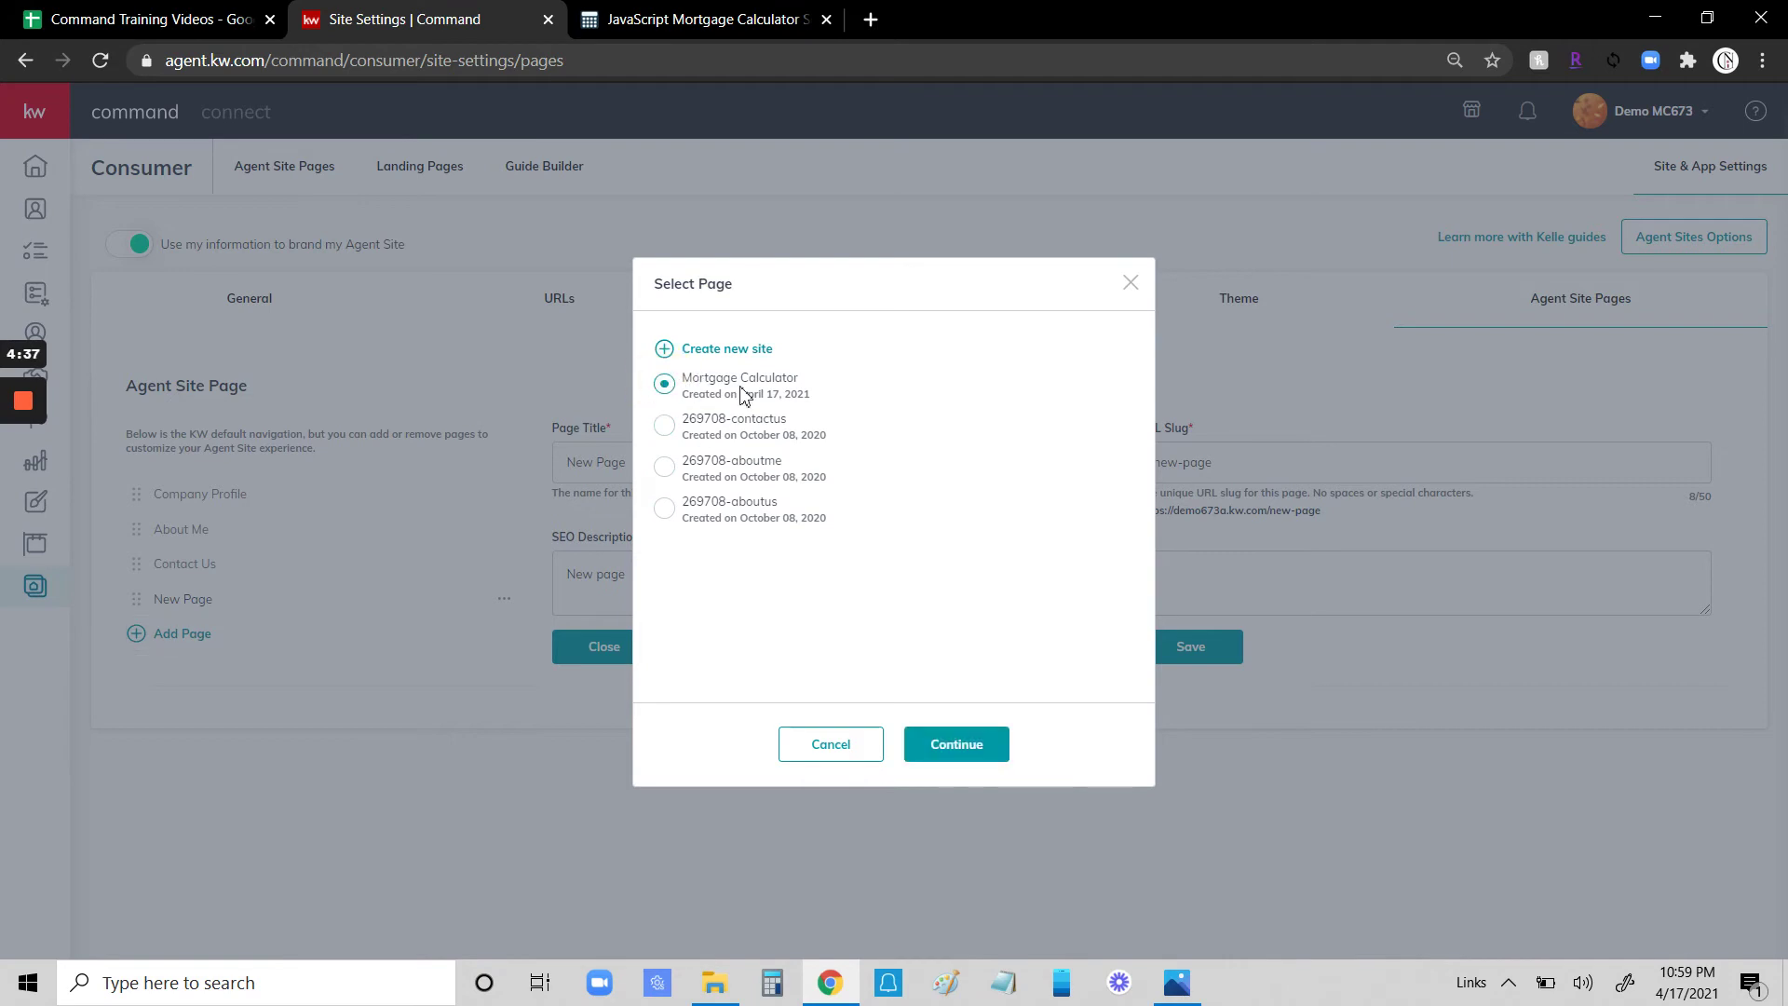
pyautogui.click(957, 747)
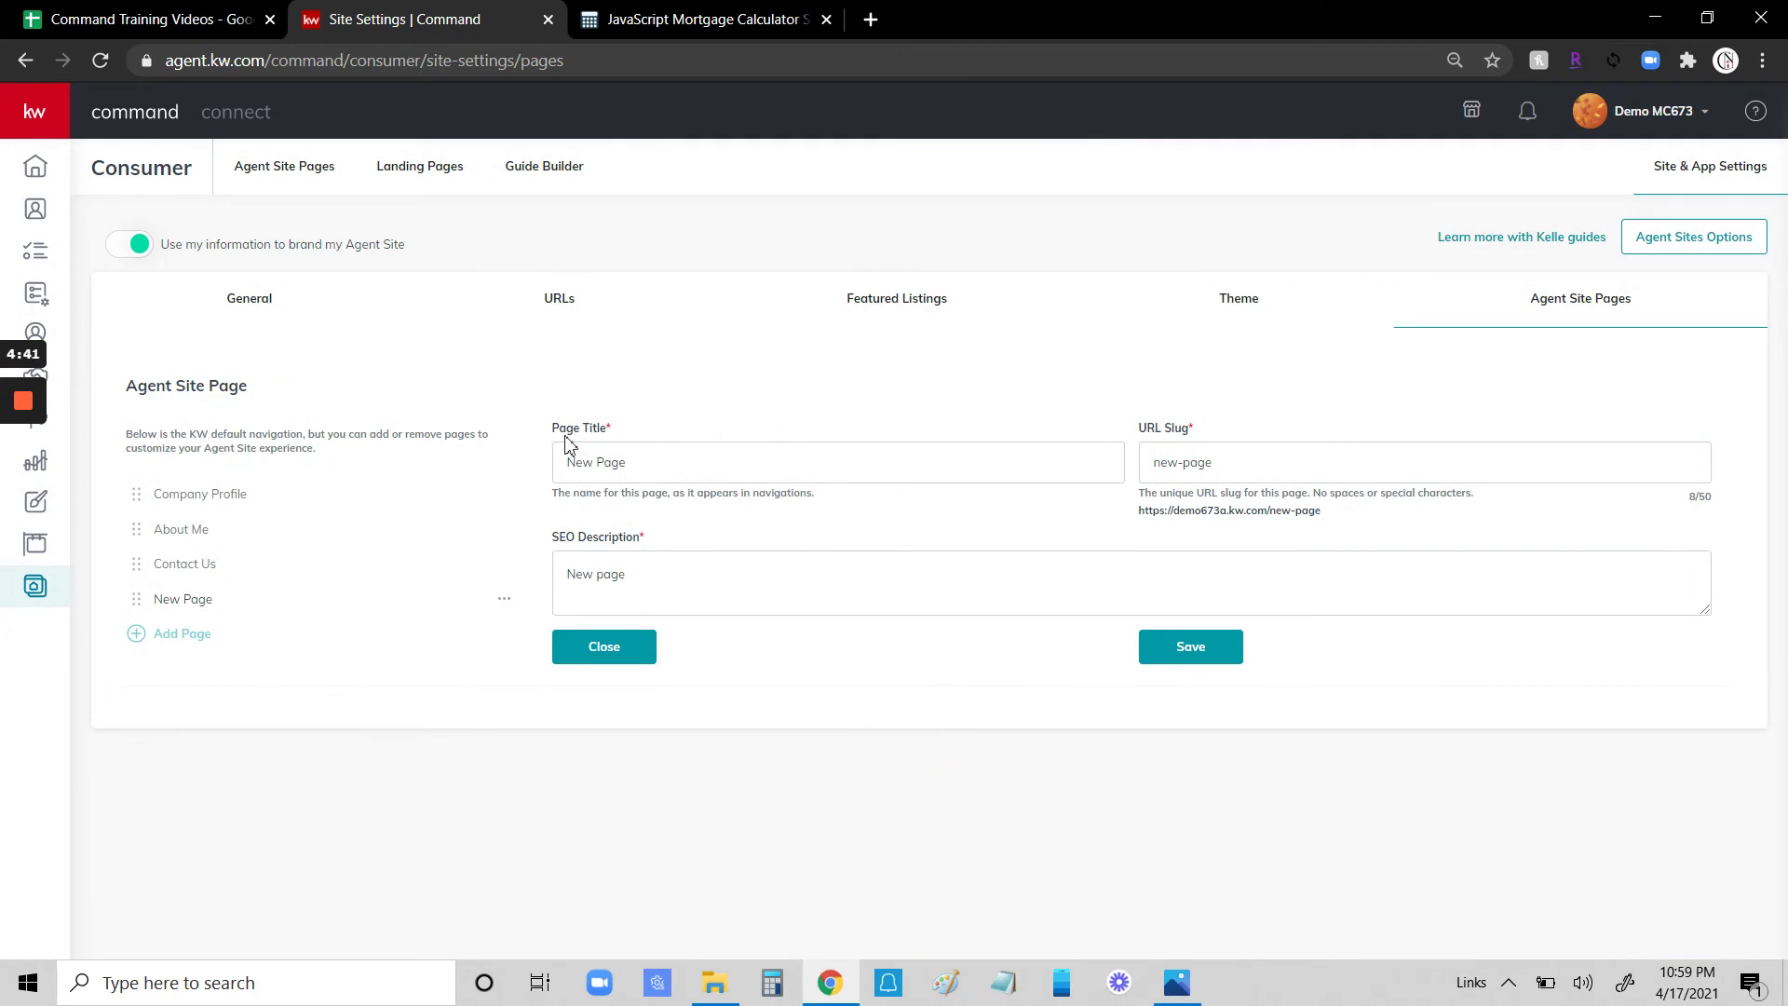
pyautogui.click(641, 462)
pyautogui.moveTo(651, 463); pyautogui.dragTo(555, 459)
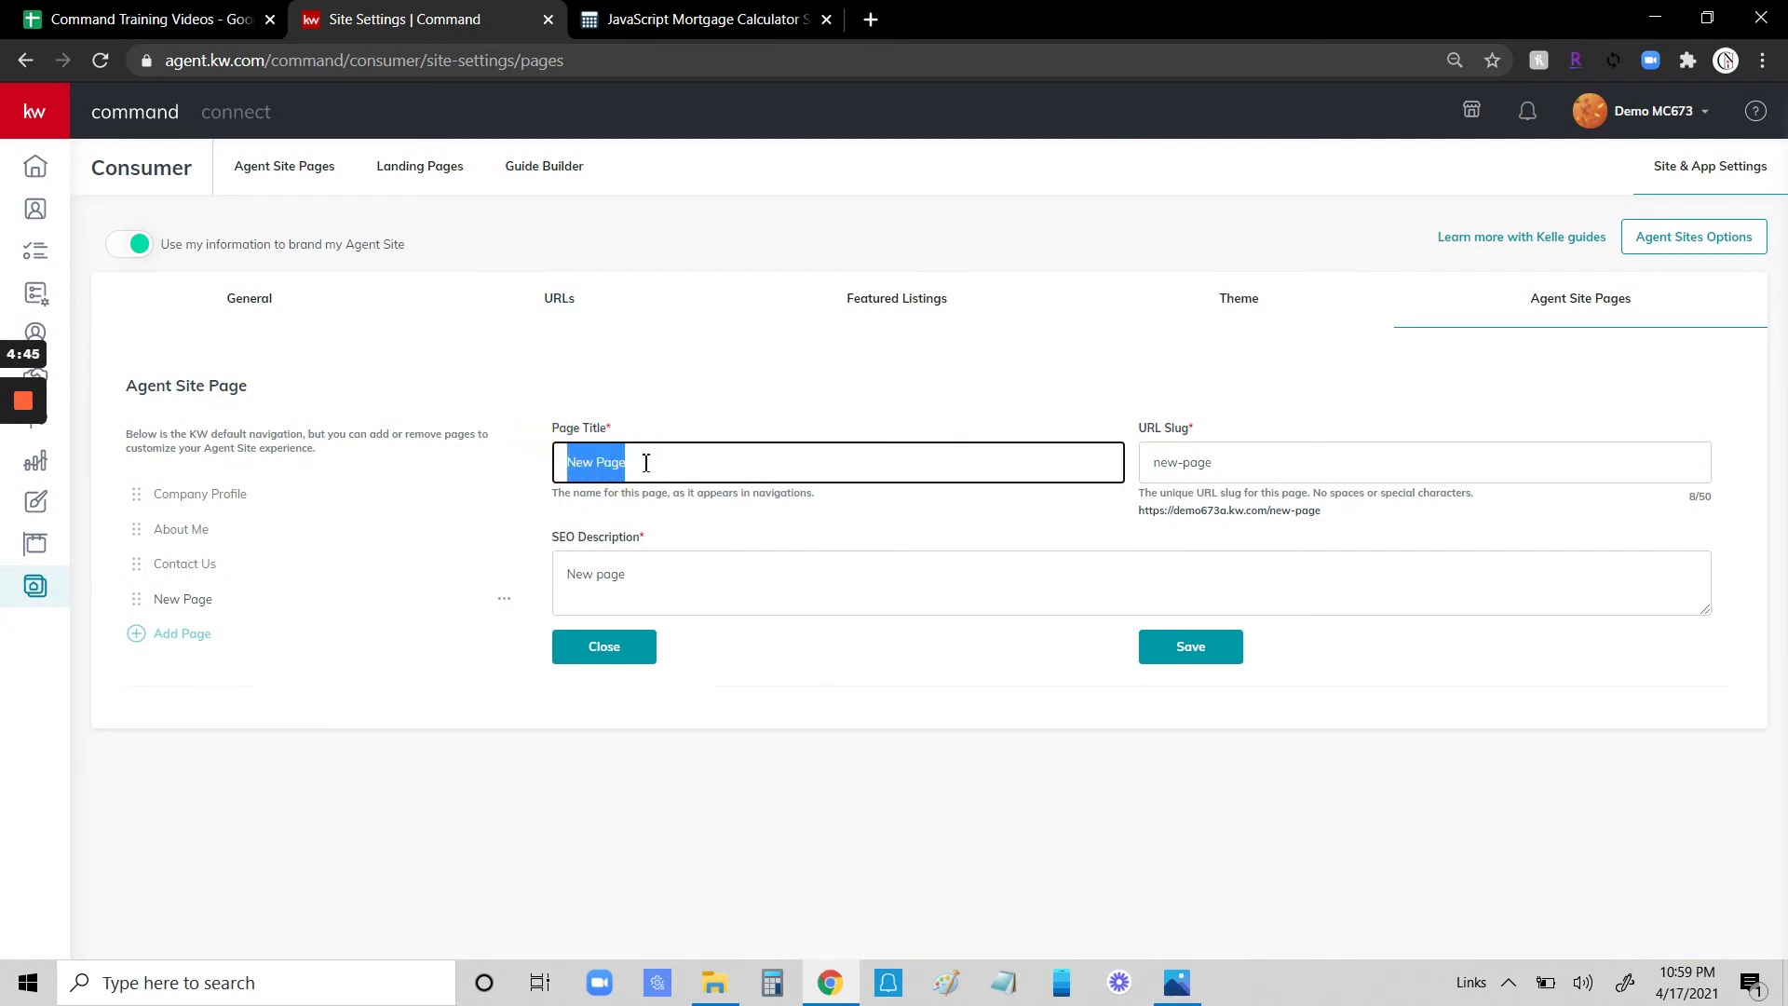
# Open the agent's own published KW site in a new tab and examine the page titles in its navigation menu.
pyautogui.click(870, 19)
pyautogui.write('ch')
pyautogui.press('Return')
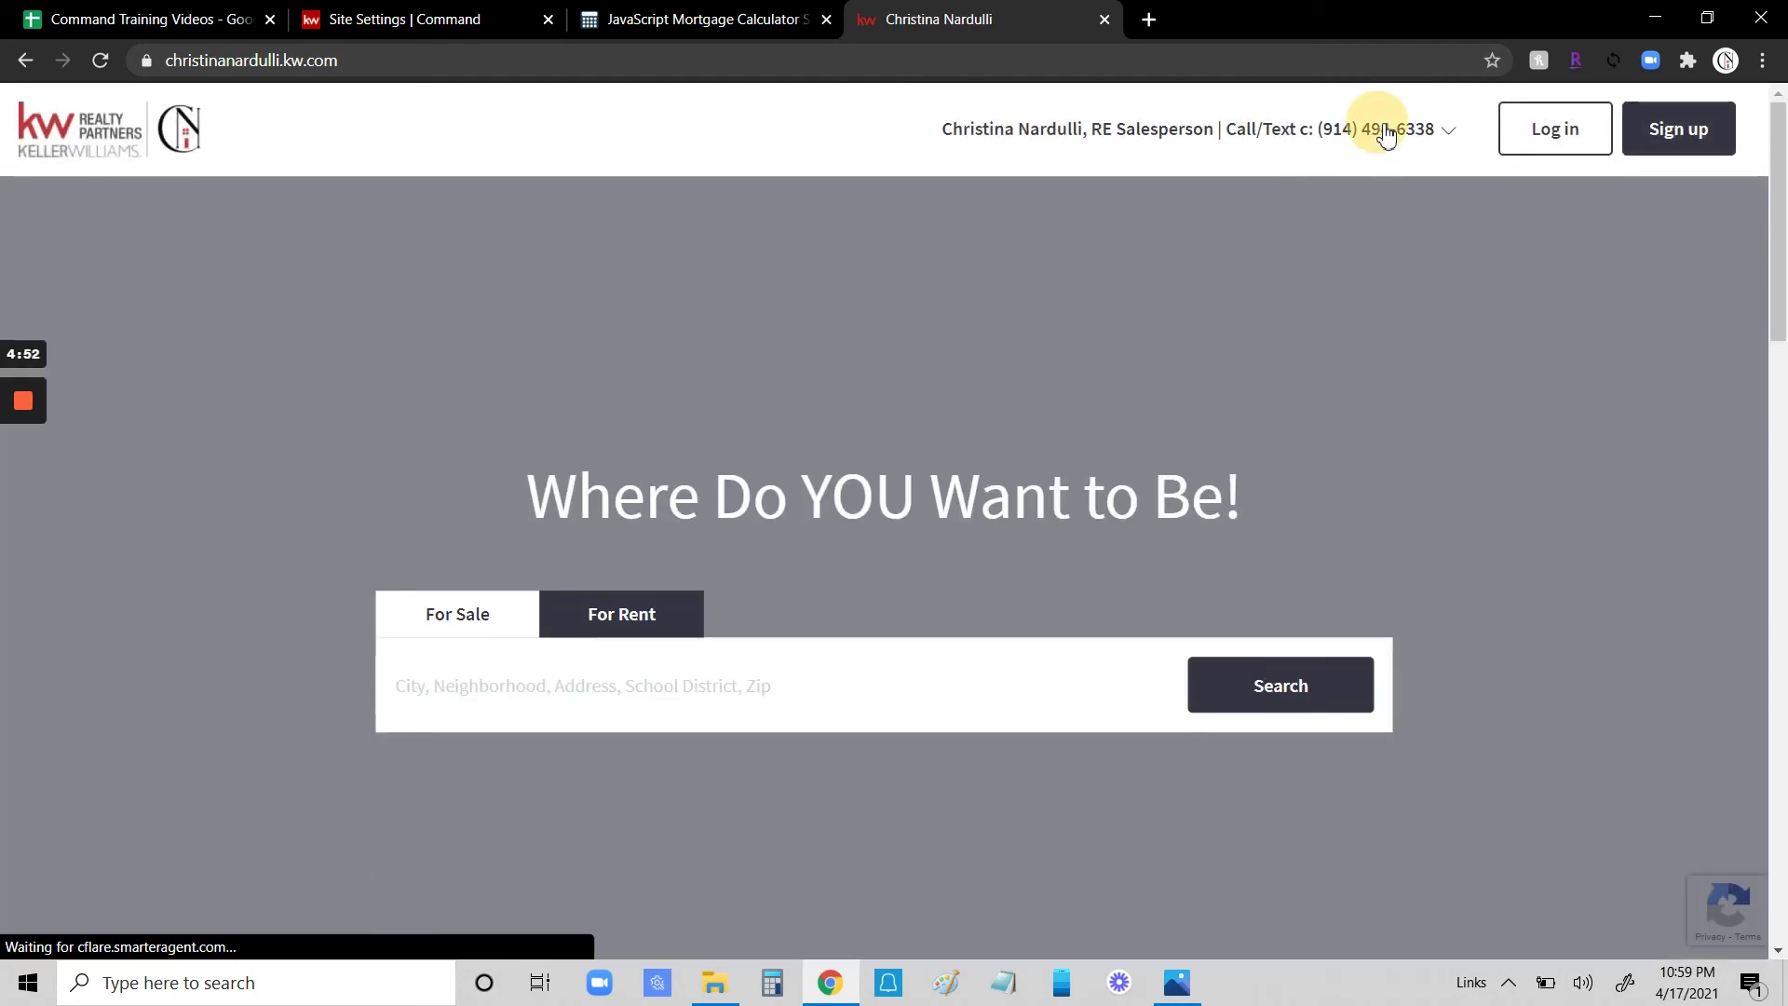
pyautogui.click(1425, 135)
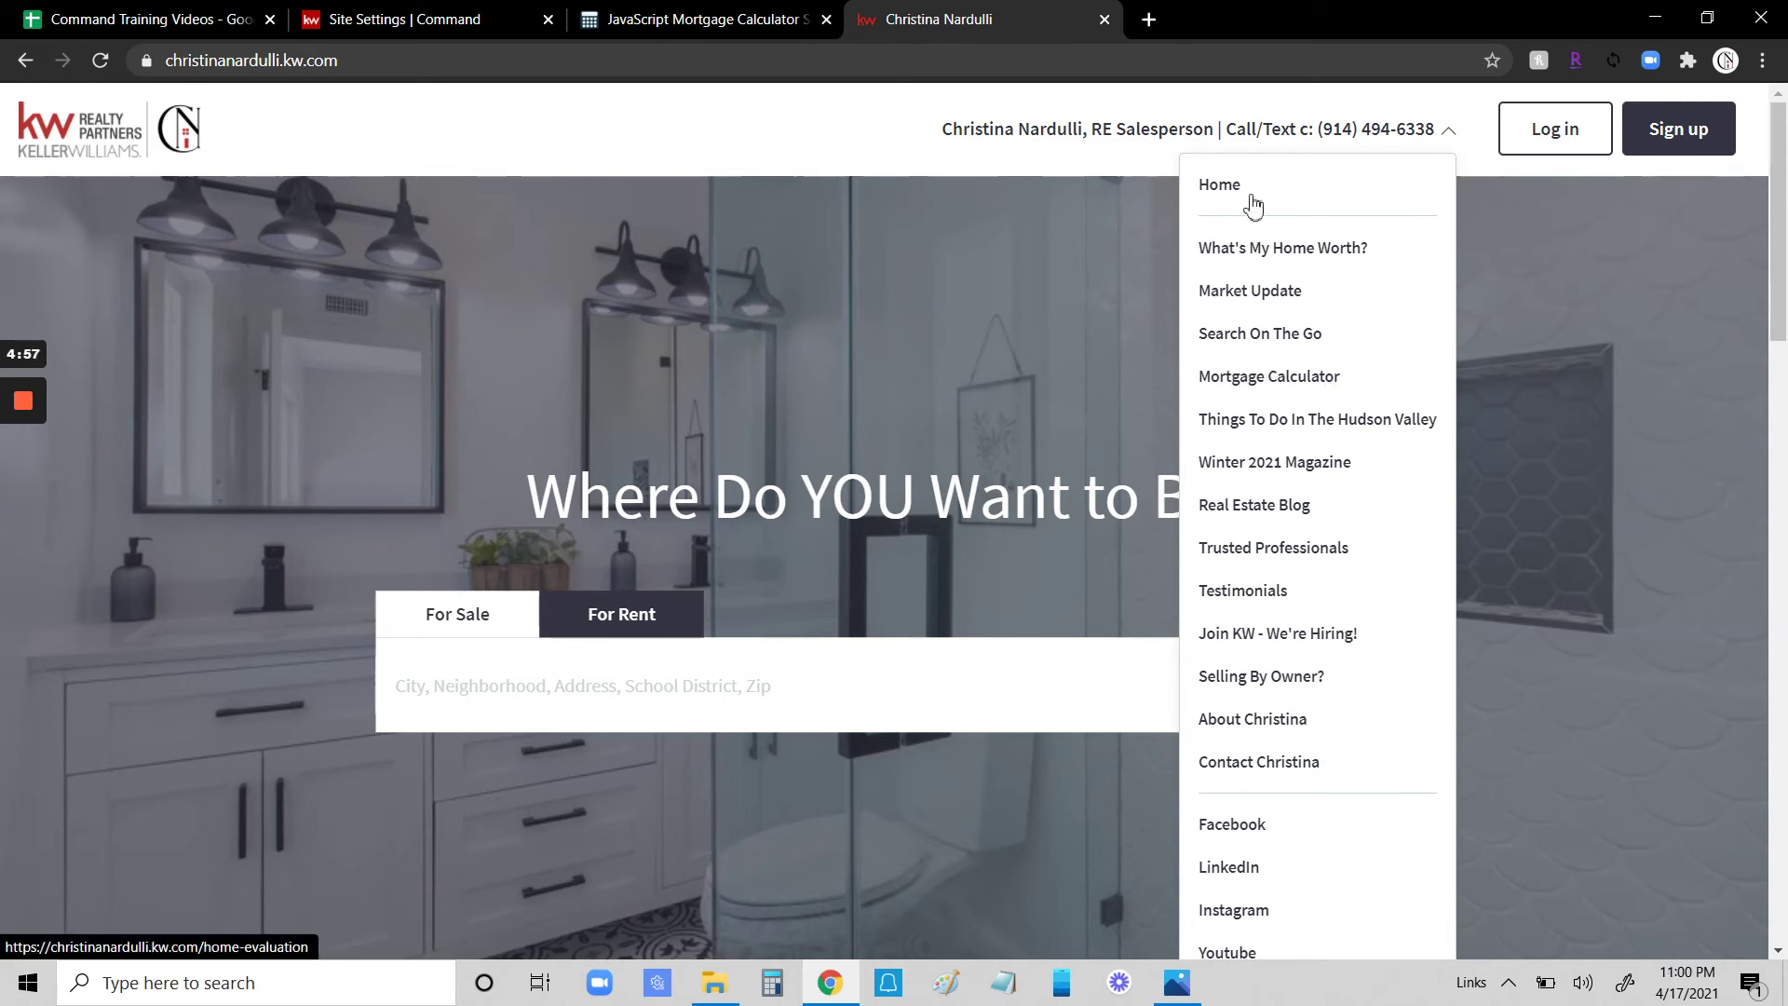
# Return to the Command site settings and set the new page's title to "Mortgage Calculator".
pyautogui.click(410, 15)
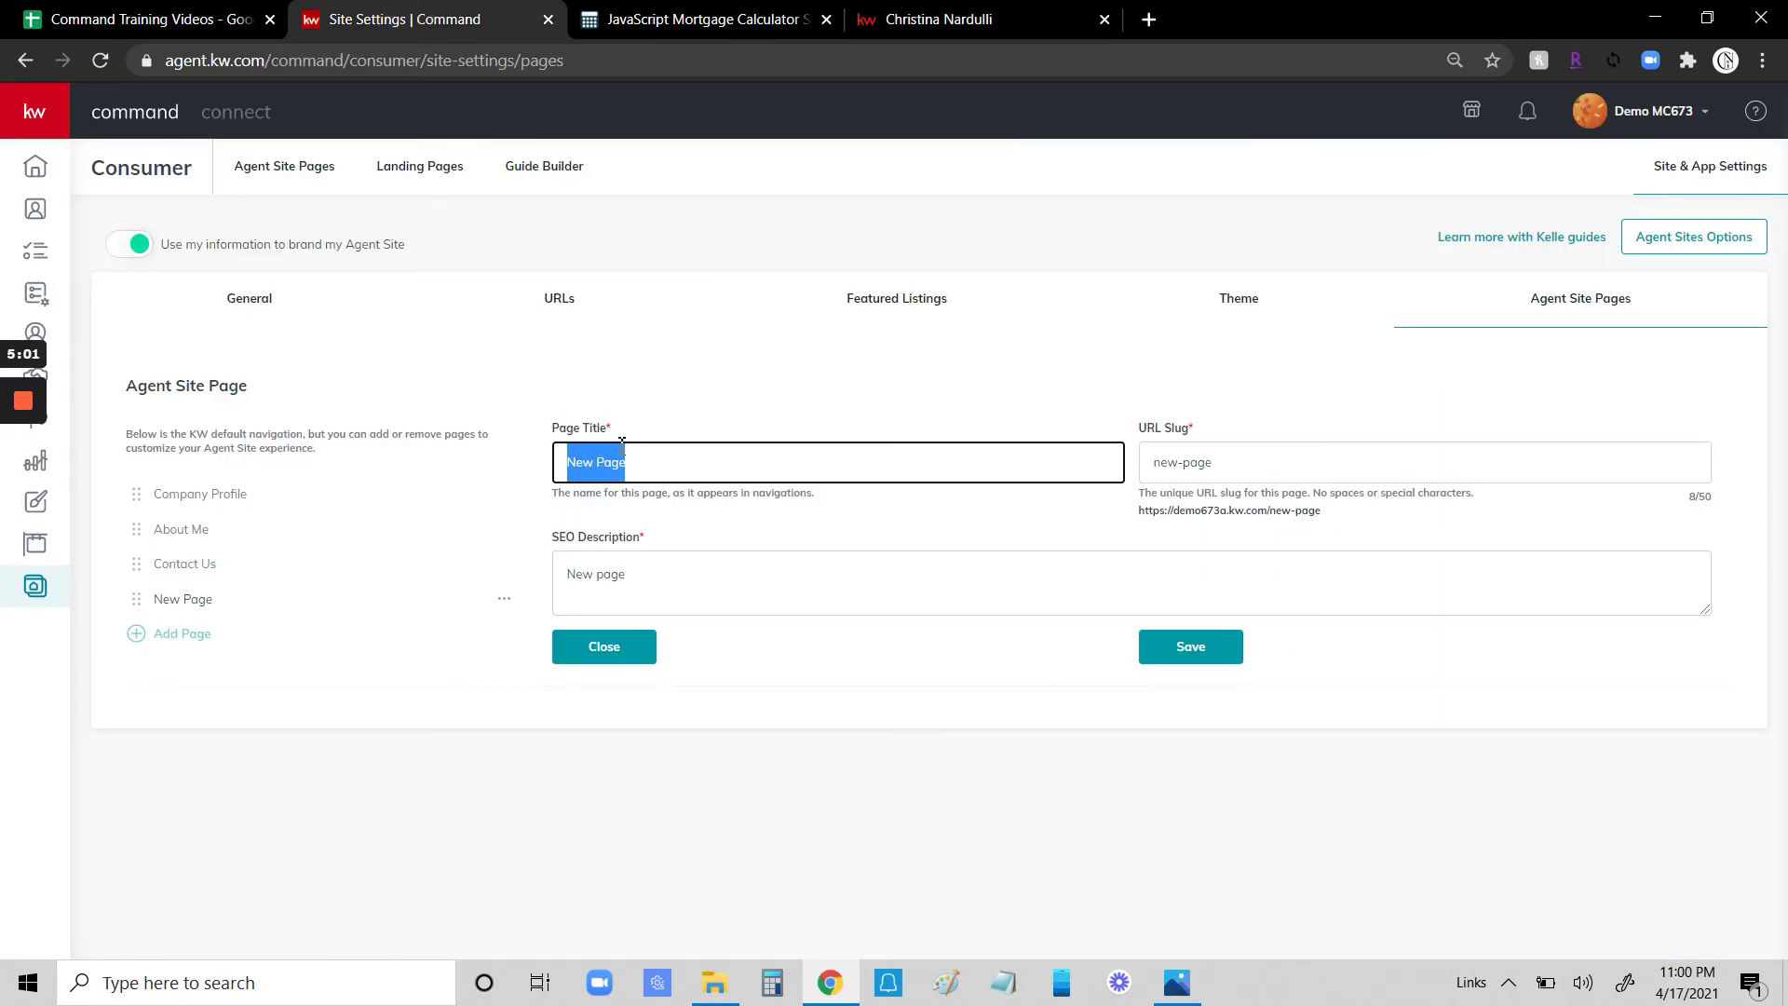
pyautogui.write('MOrtgage')
pyautogui.press('BackSpace')
pyautogui.press('BackSpace')
pyautogui.press('BackSpace')
pyautogui.write('age Calculator')
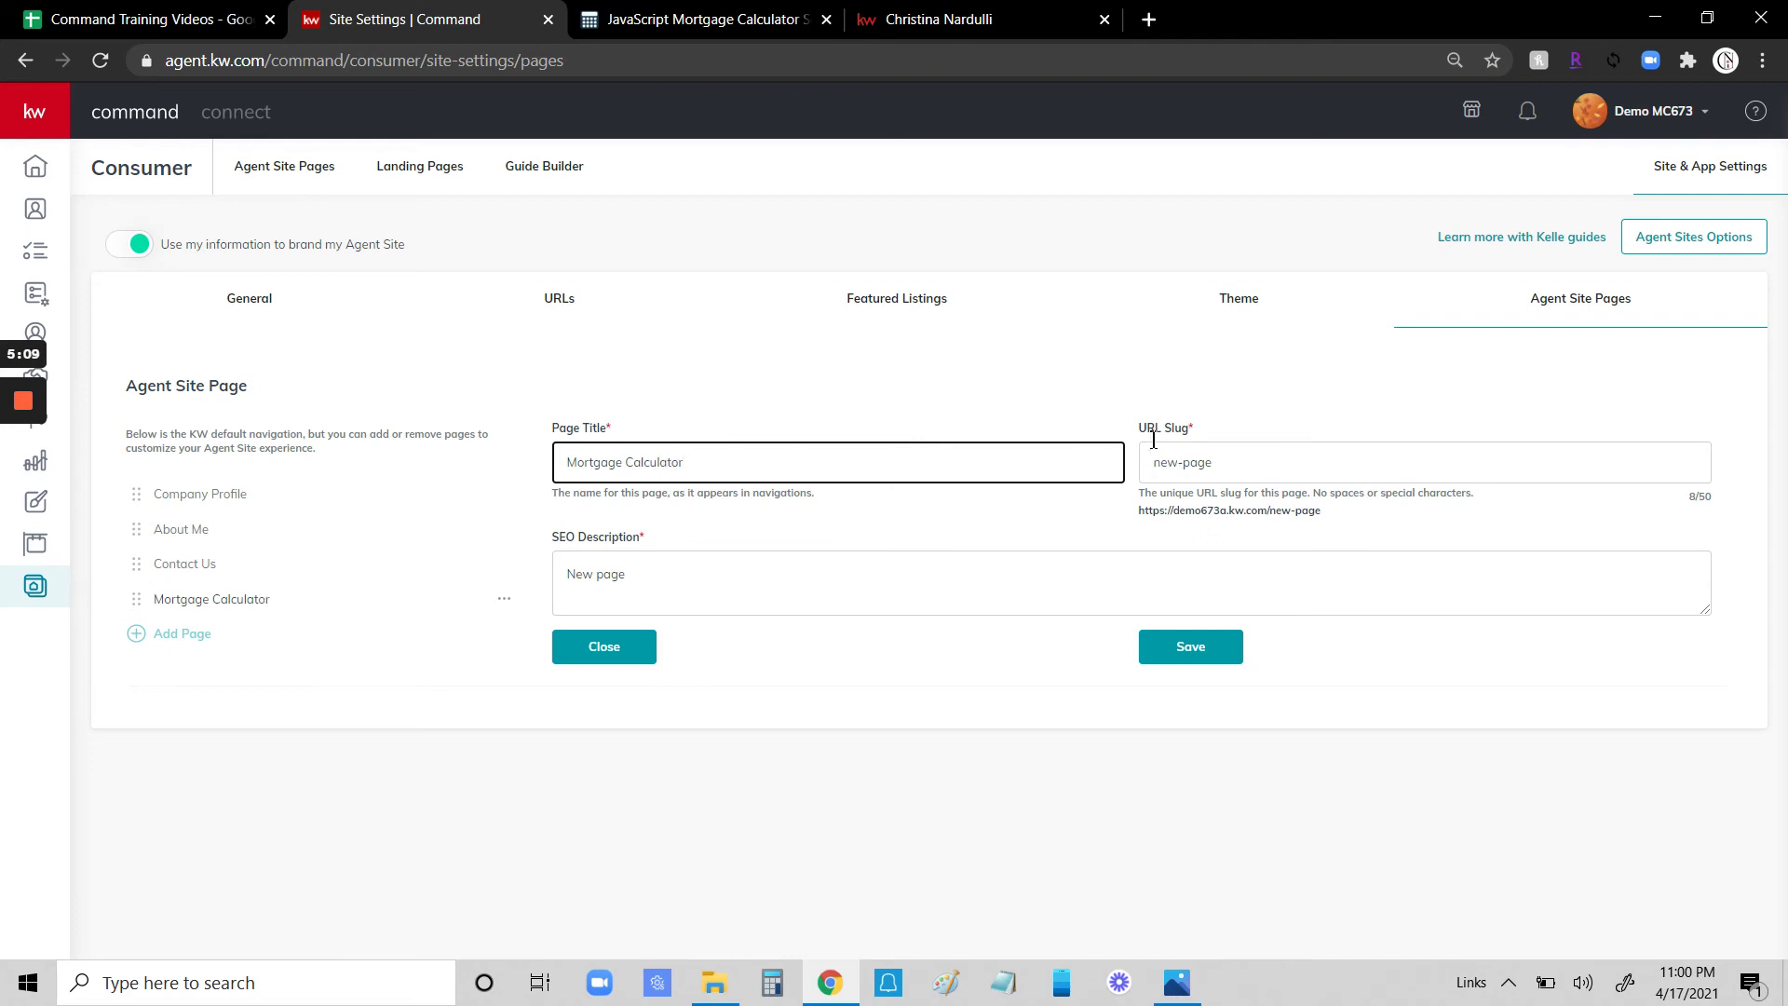
# Set the new page's URL slug to "mortgagecalc".
pyautogui.click(1168, 463)
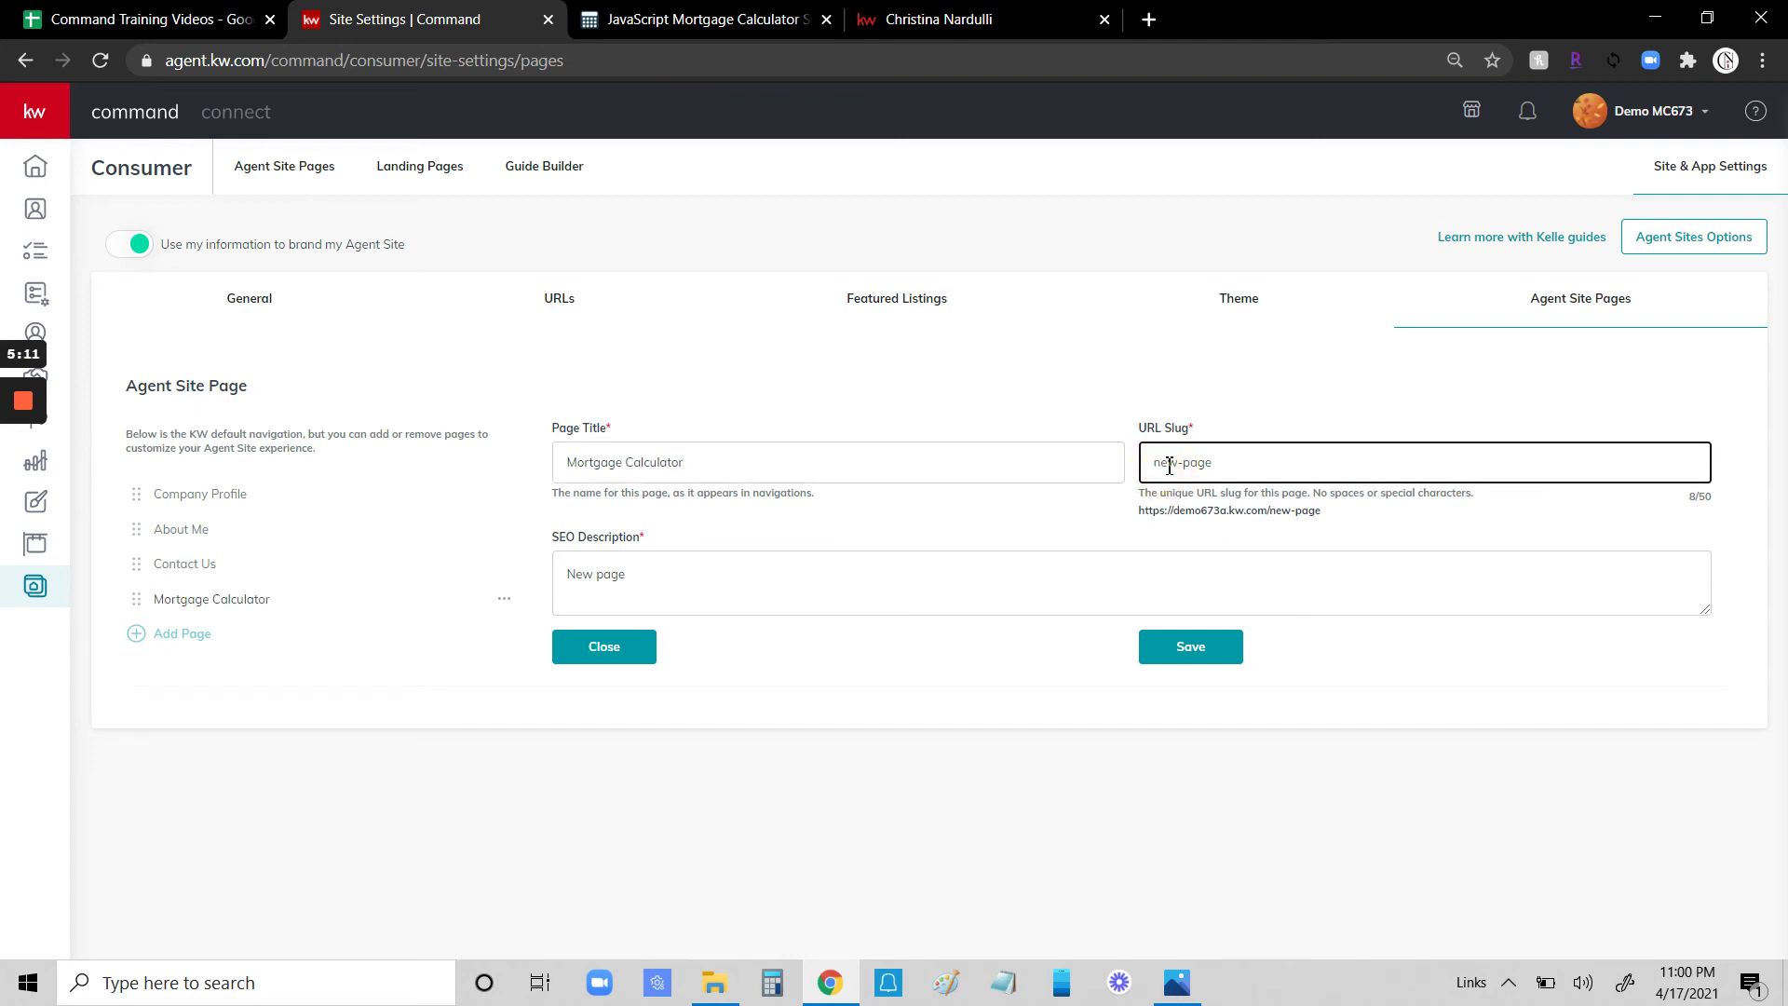
pyautogui.click(1152, 466)
pyautogui.write('mortgage')
pyautogui.hotkey('shift', 'End')
pyautogui.write('ca')
# Replace the SEO description with "Find out how much you can afford for your new home." and save the page settings.
pyautogui.click(586, 575)
pyautogui.click(568, 582)
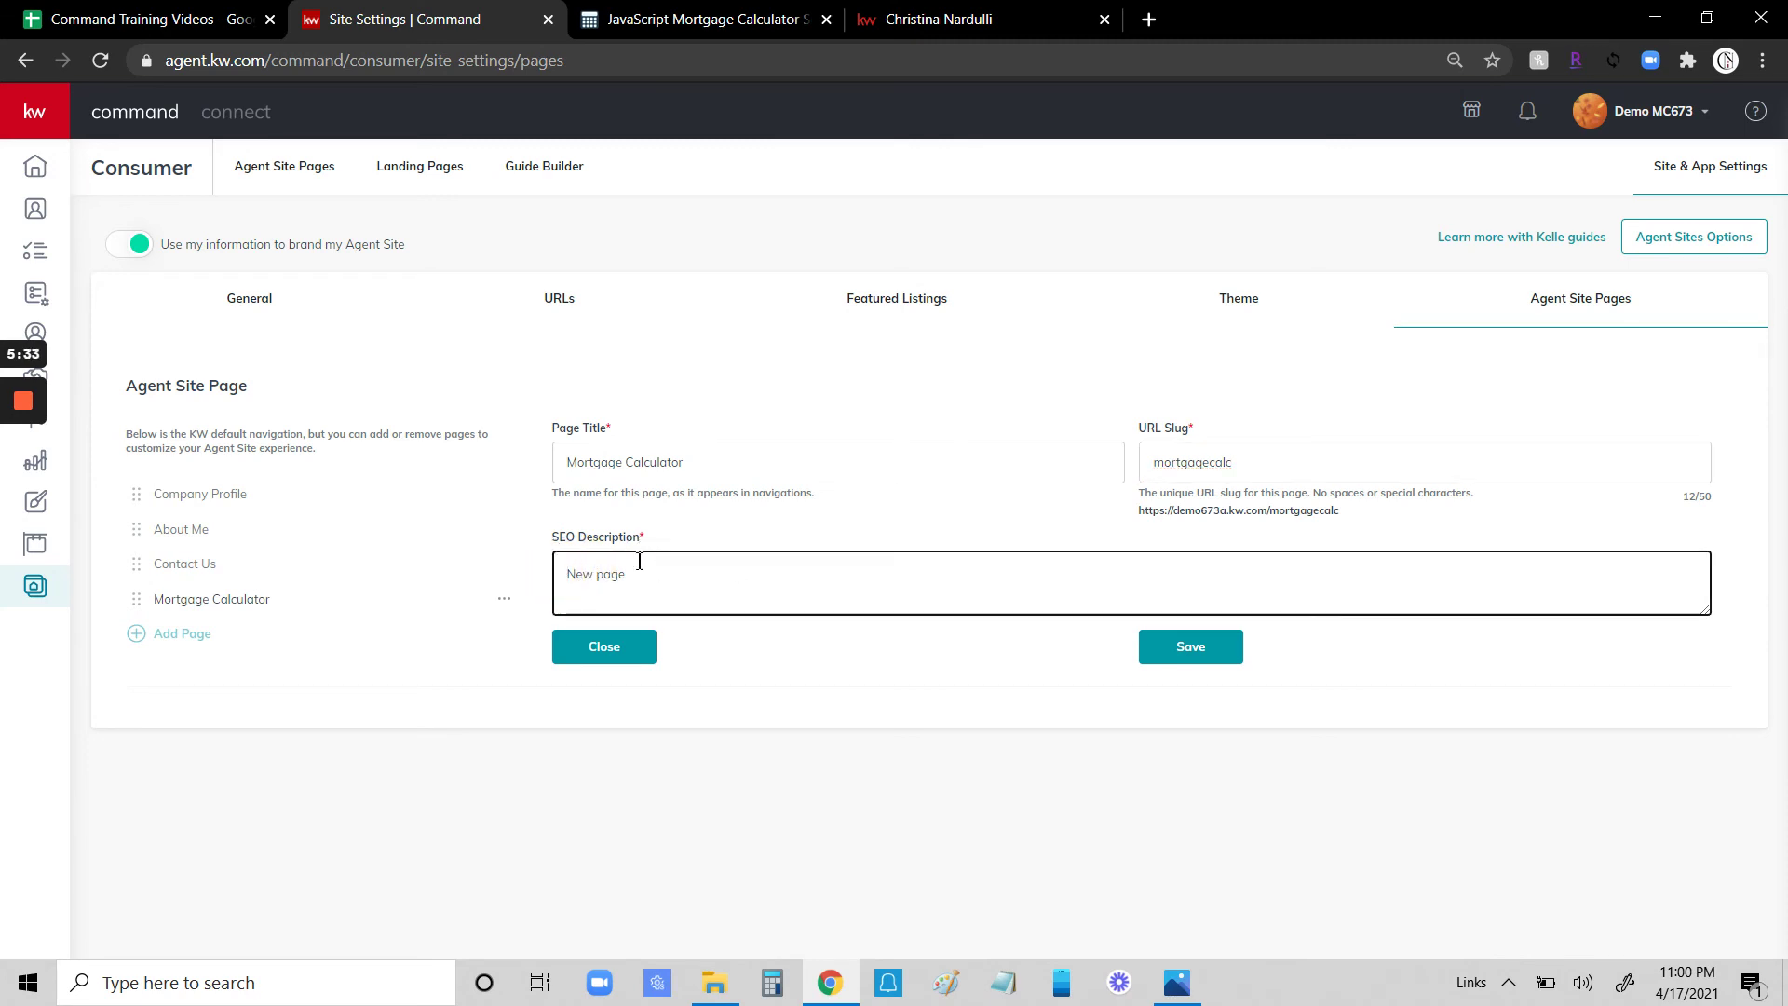
pyautogui.moveTo(635, 576); pyautogui.dragTo(542, 561)
pyautogui.write('Fin')
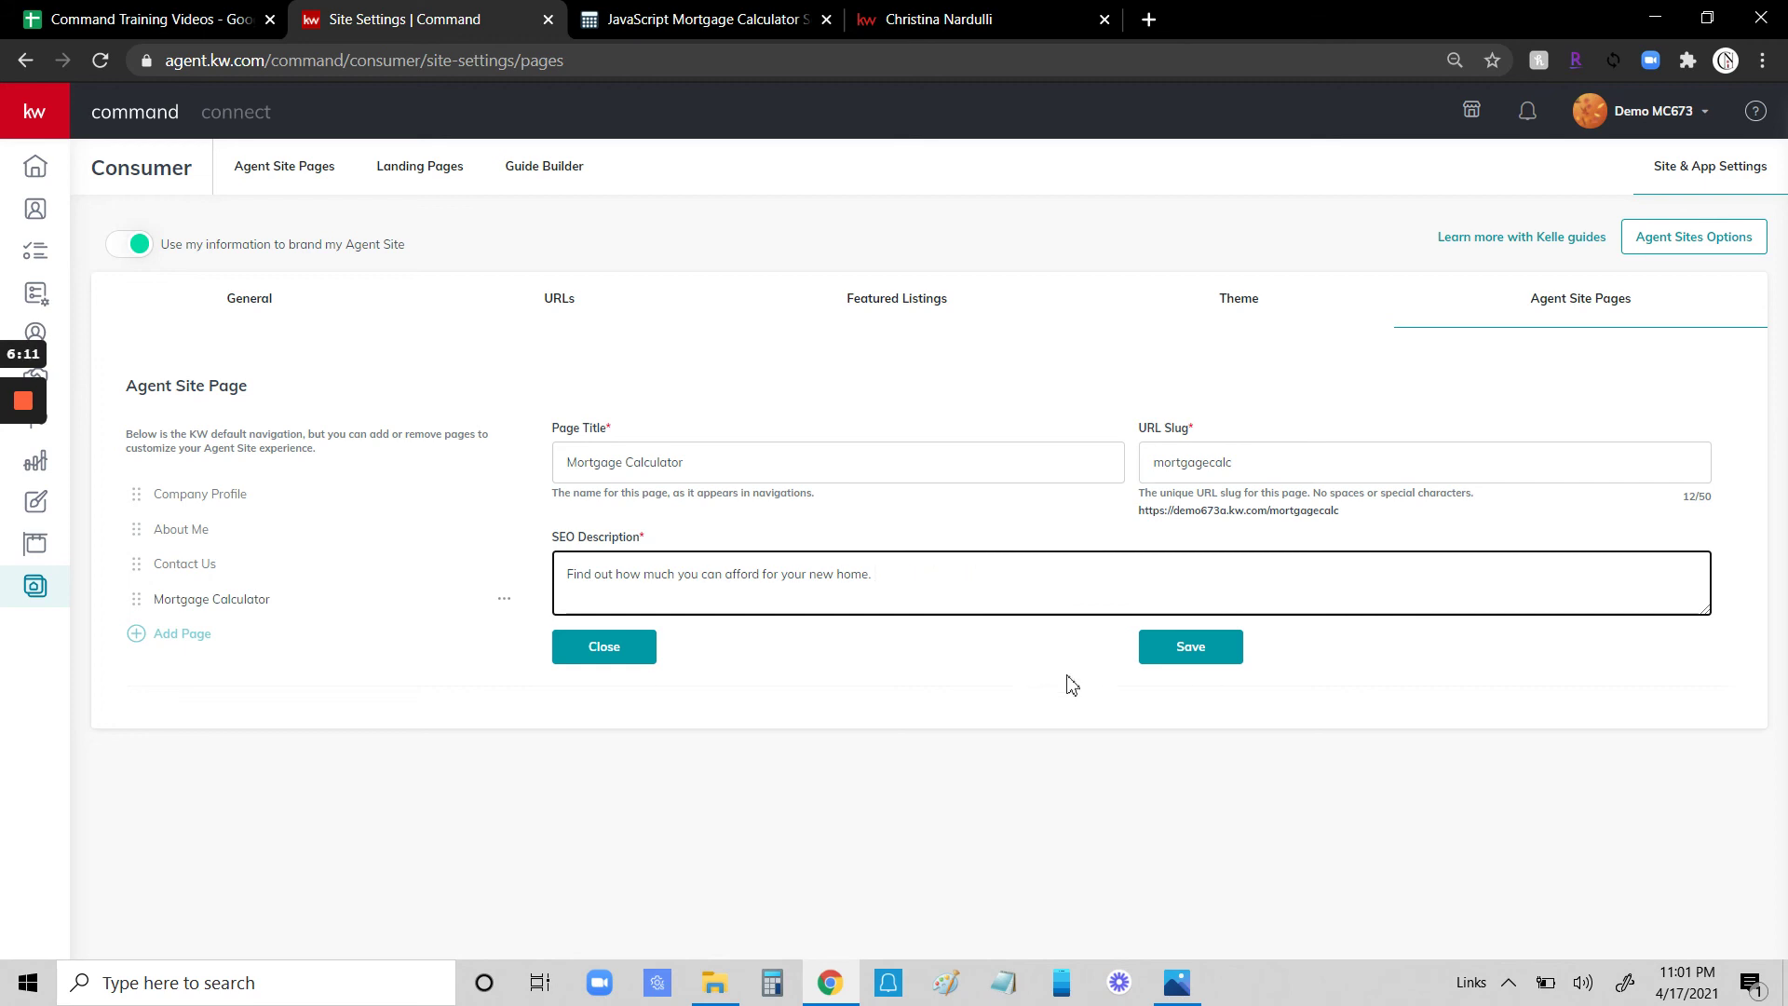
pyautogui.click(1199, 652)
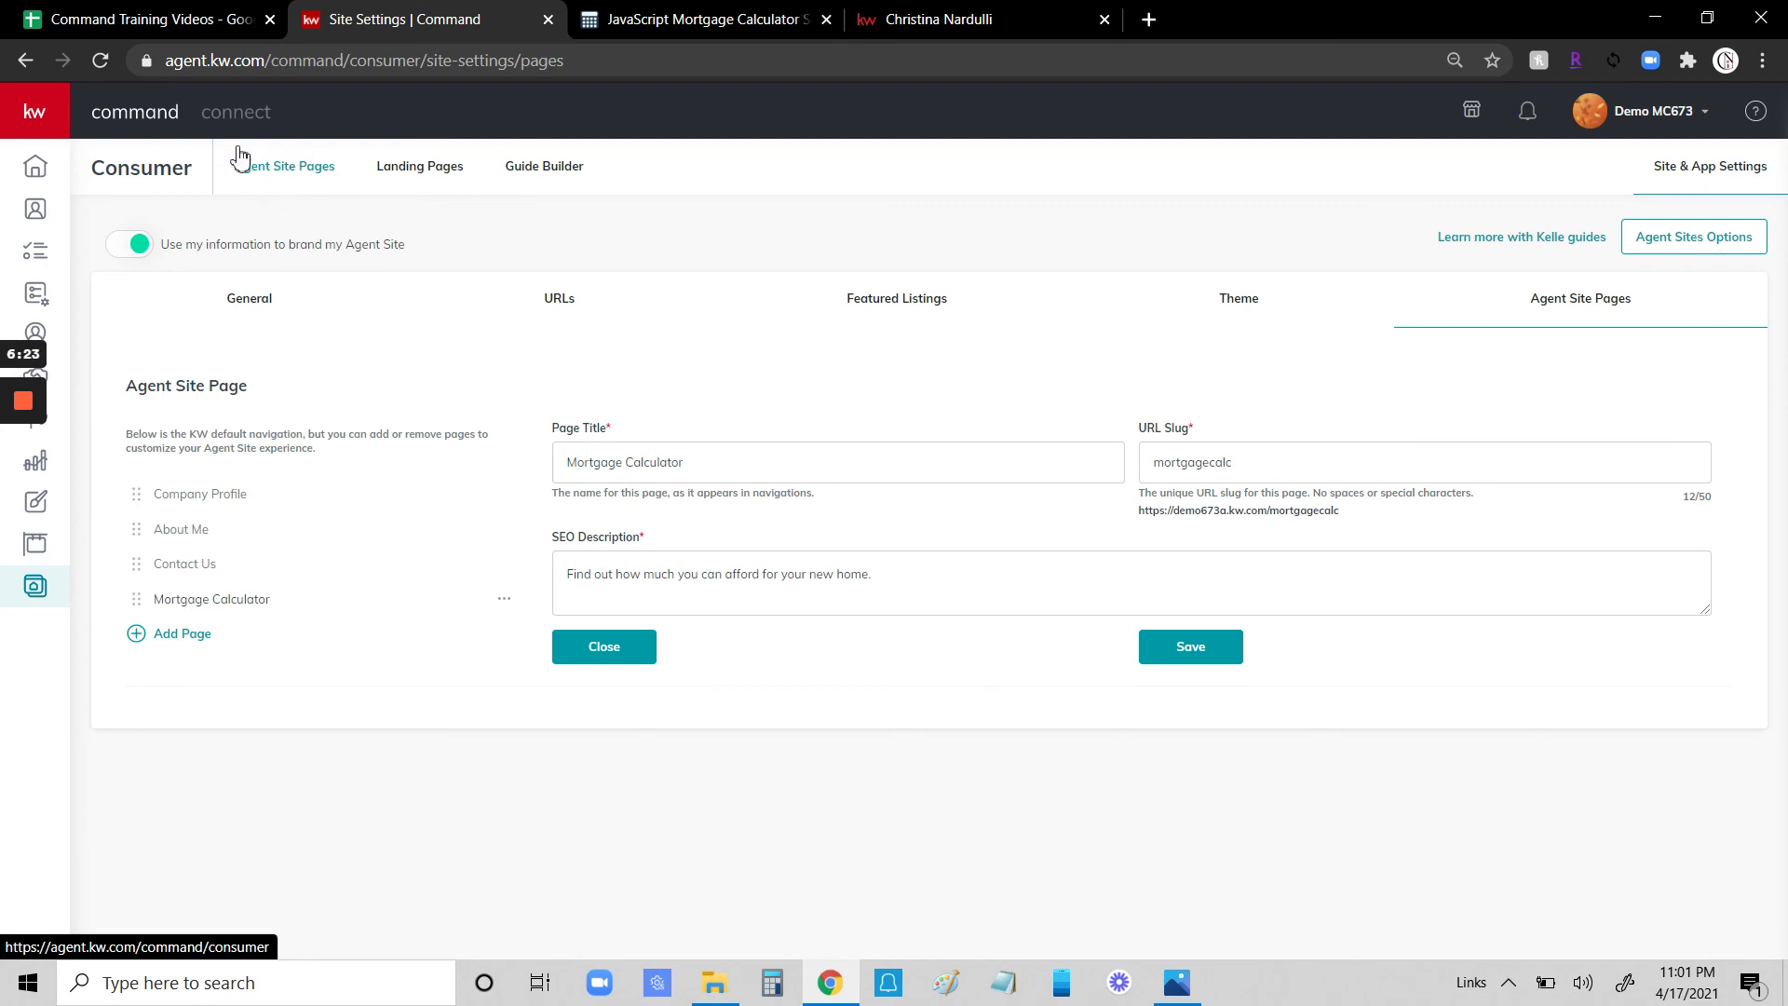
# Open the configured live agent site from the site pages list and view its Mortgage Calculator page.
pyautogui.click(280, 172)
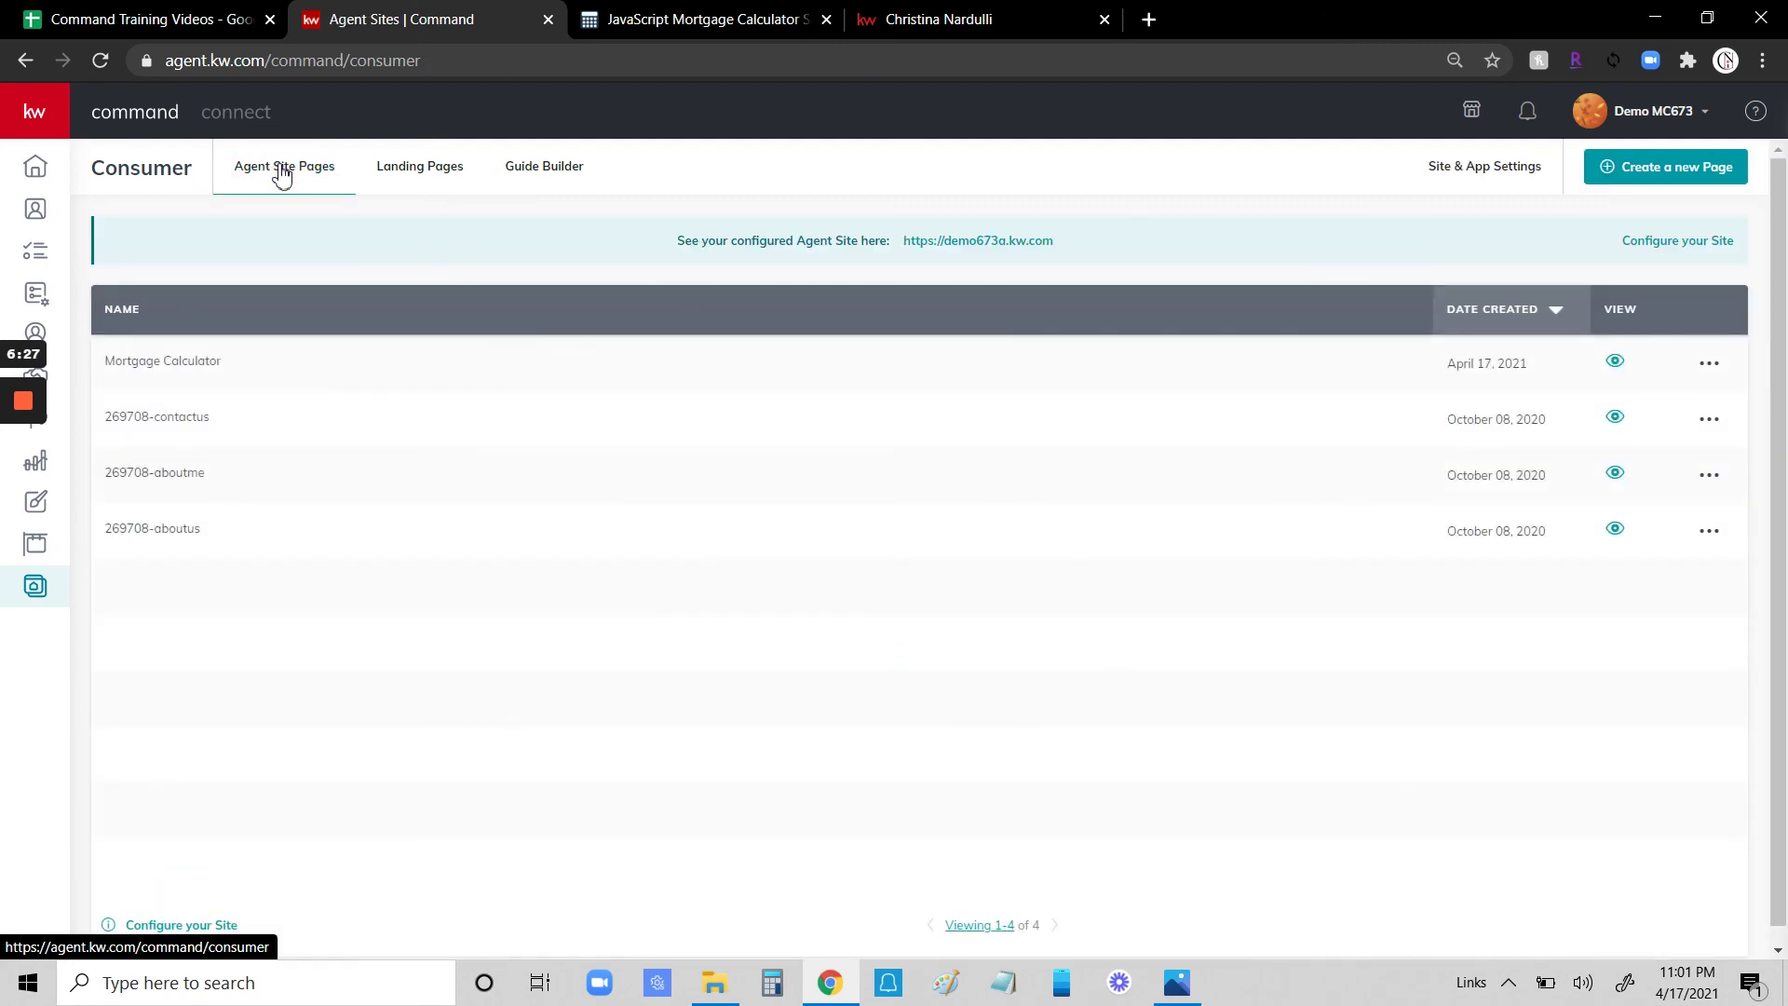
pyautogui.click(985, 242)
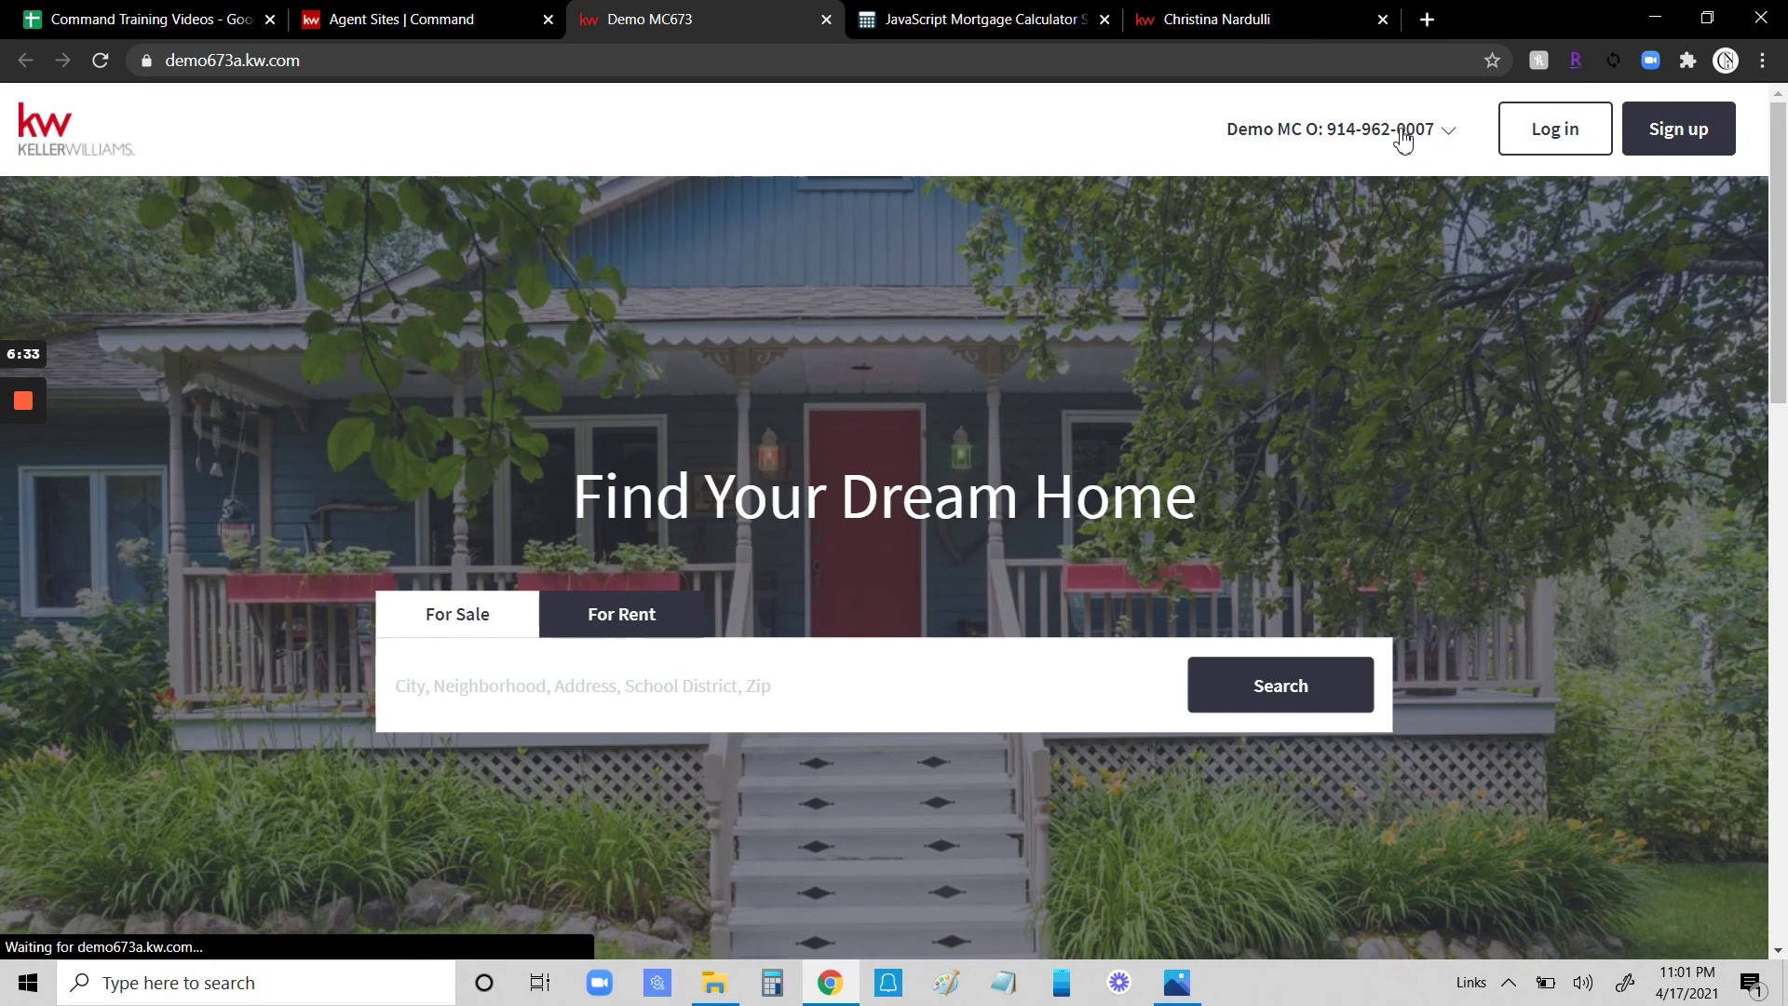
pyautogui.click(1401, 136)
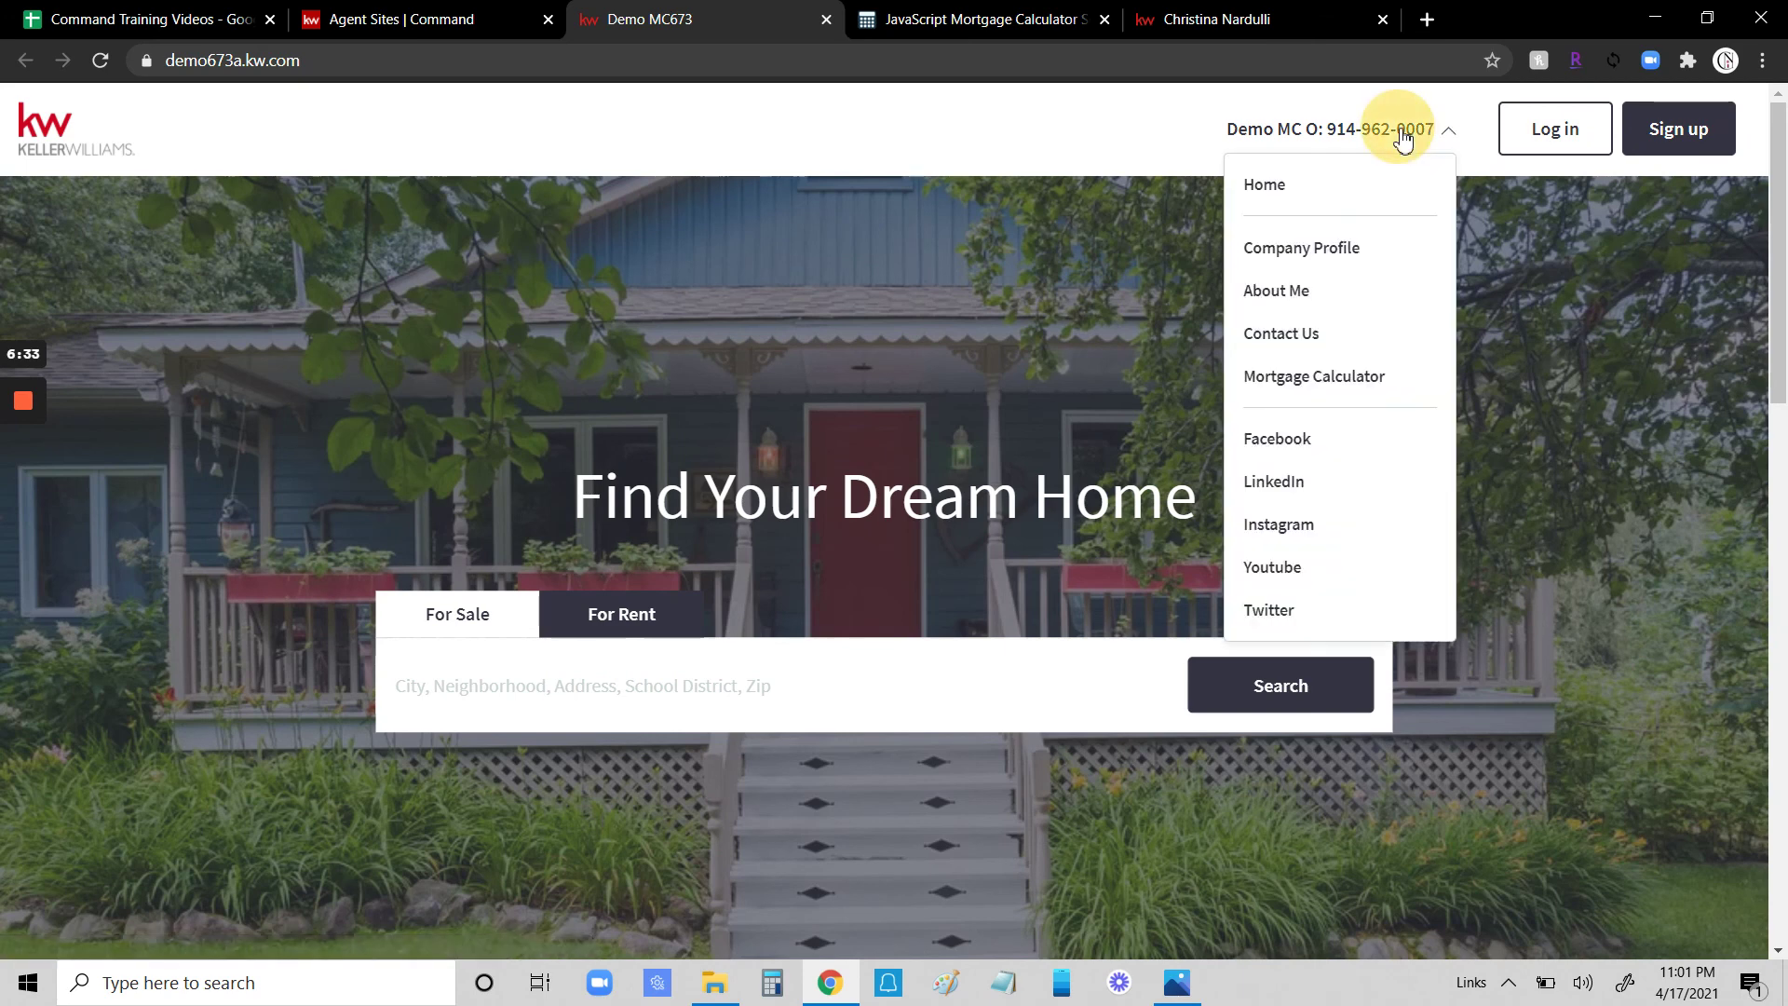
pyautogui.click(1323, 379)
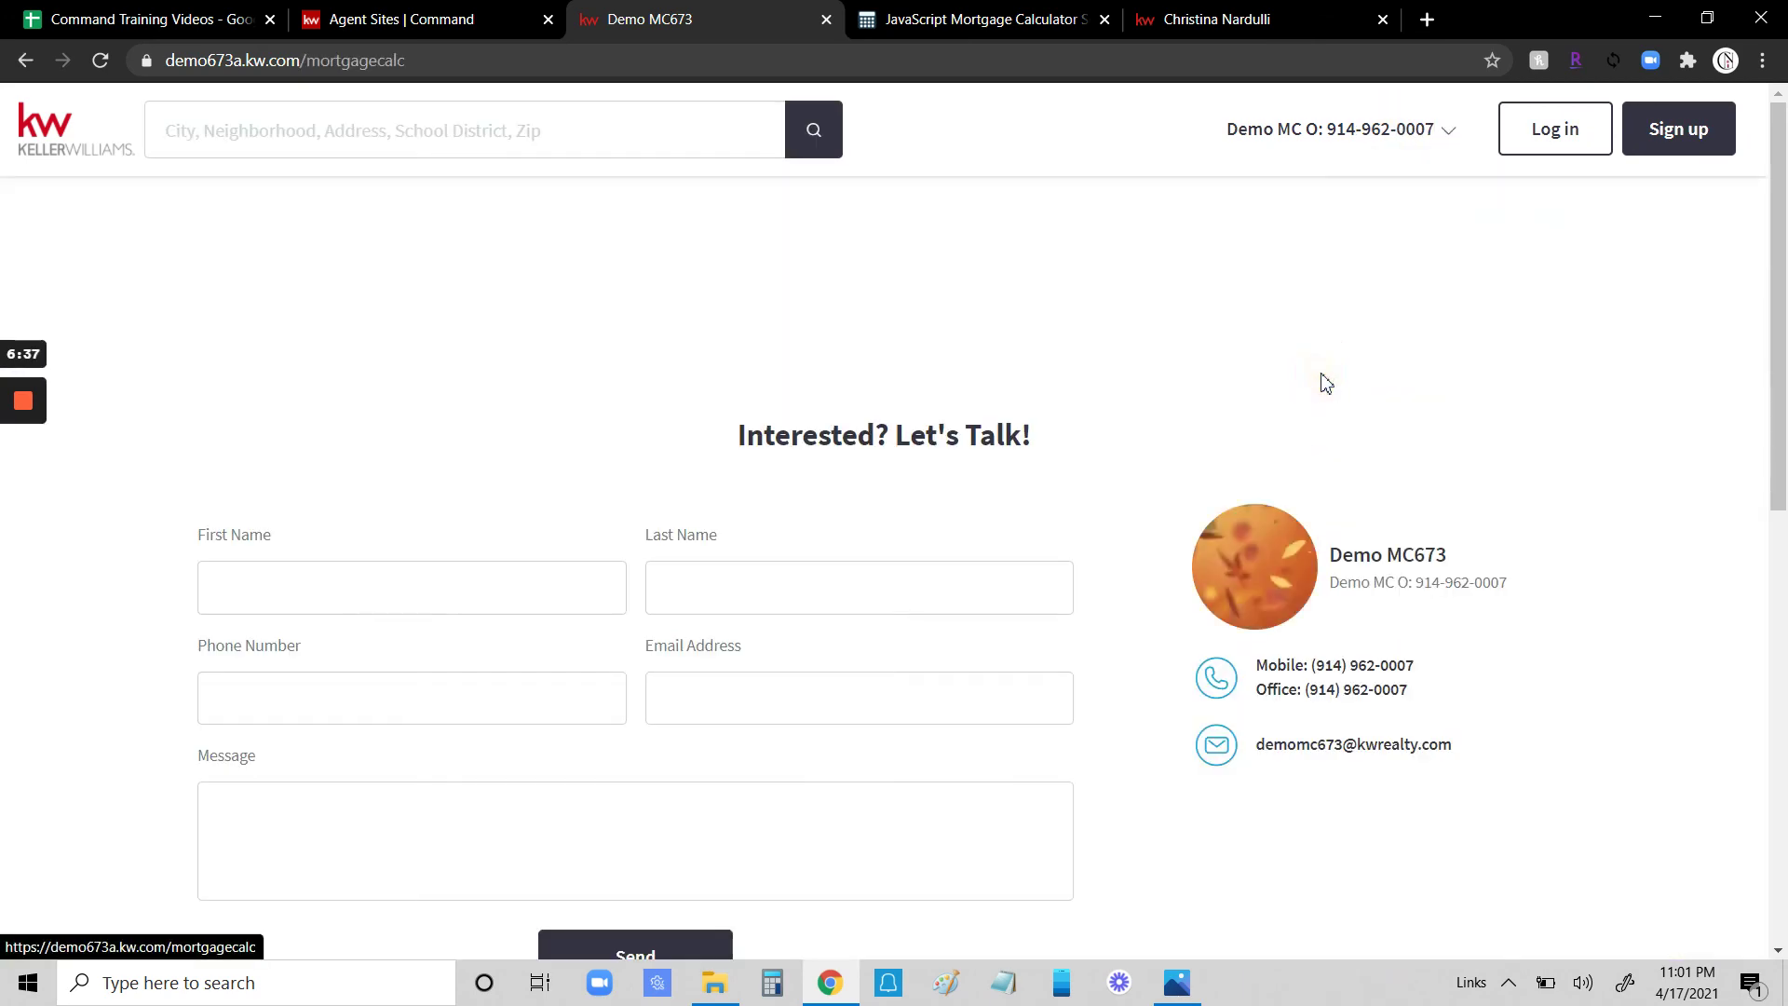